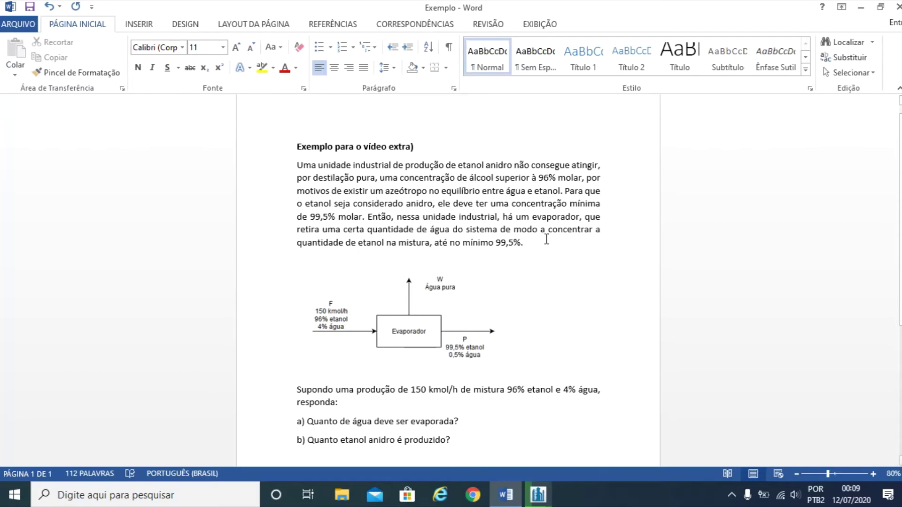
Switch to DWSIM and add Water to the simulation's compounds in the configuration wizard.
{"action": "left_click", "coordinate": [537, 494]}
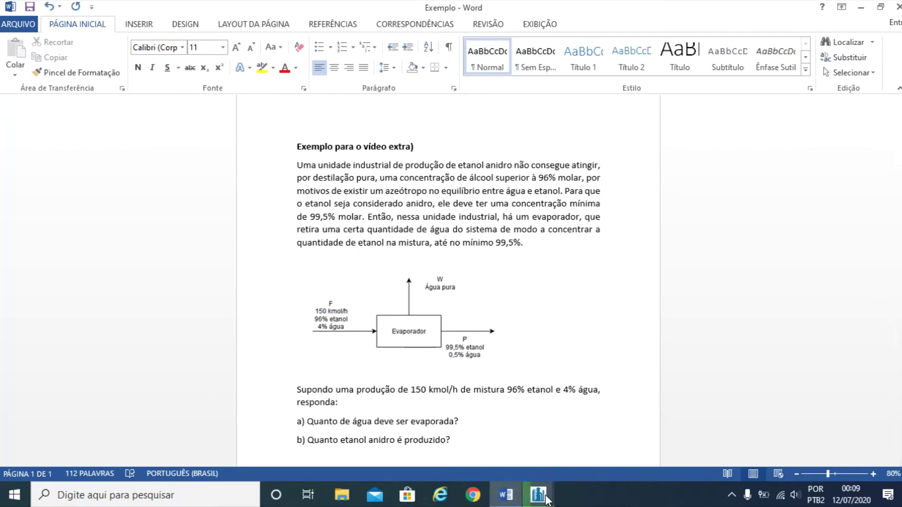
{"action": "left_click", "coordinate": [614, 439]}
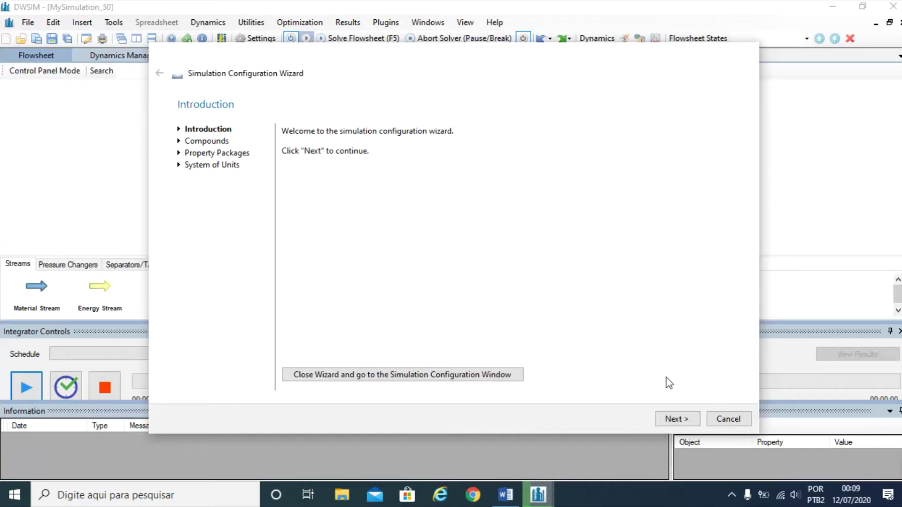
{"action": "left_click", "coordinate": [676, 419]}
{"action": "type", "text": "w"}
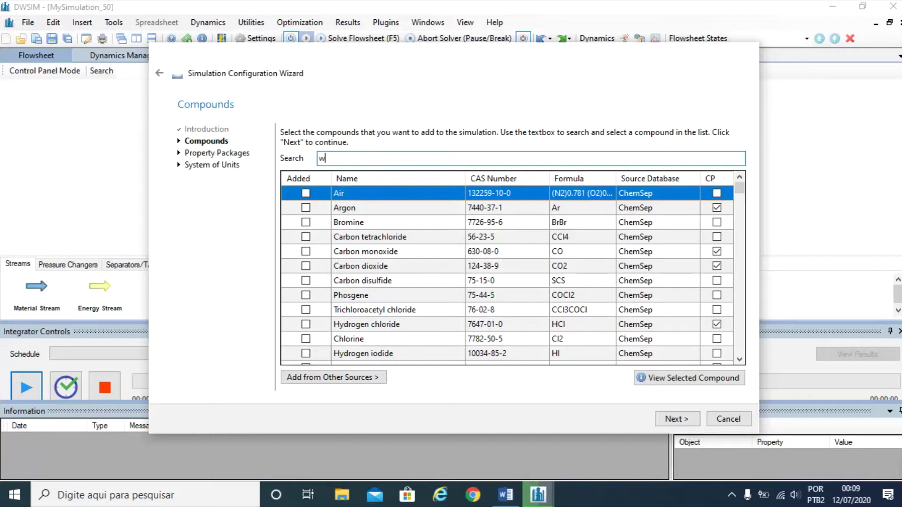
{"action": "type", "text": "ater"}
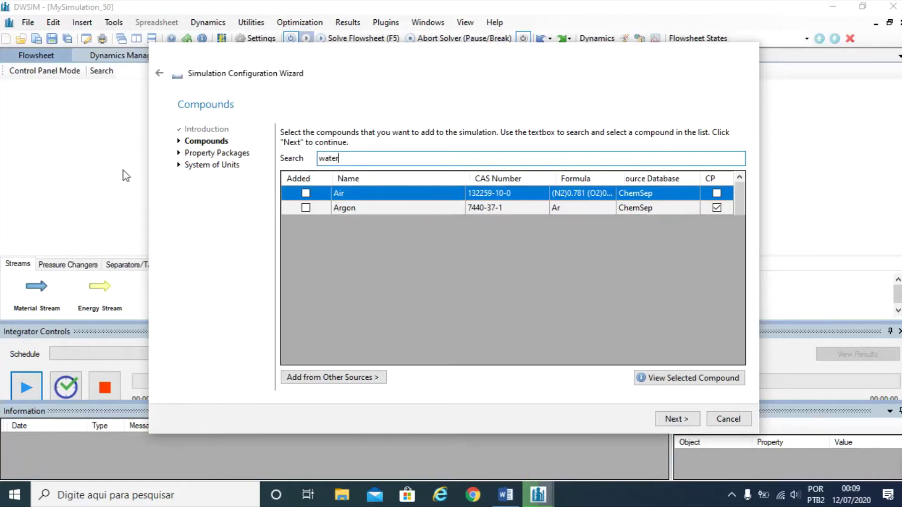
{"action": "key", "text": "Return"}
Search the compound list for ethanol, add Ethanol to the simulation, and continue the wizard.
{"action": "left_click_drag", "start_coordinate": [361, 156], "coordinate": [298, 157]}
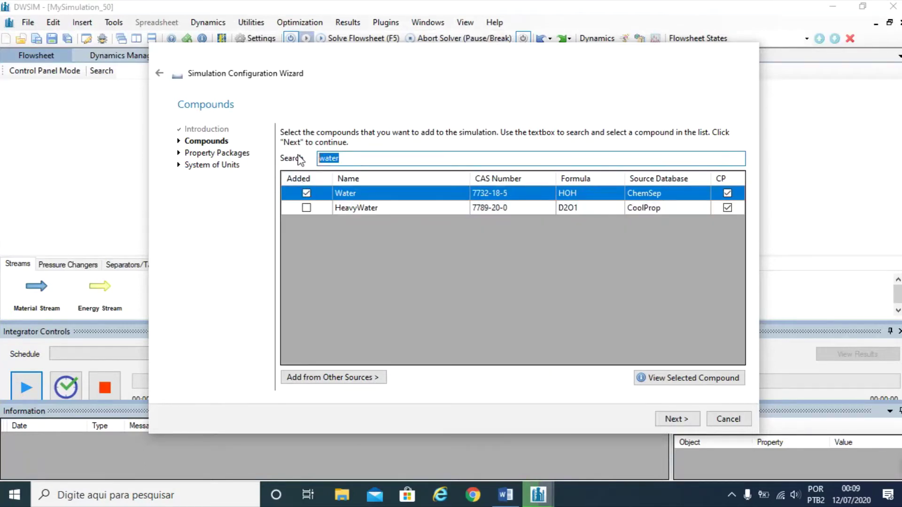
{"action": "type", "text": "et"}
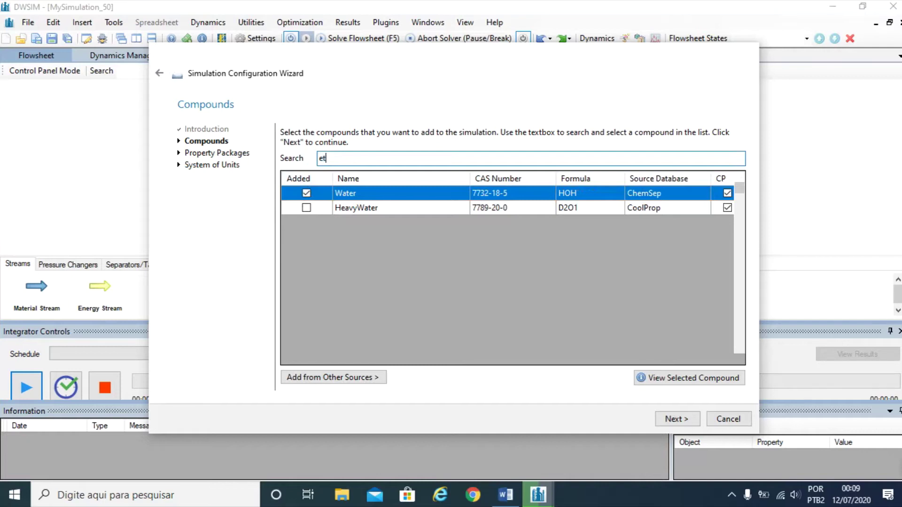
{"action": "type", "text": "hanol"}
{"action": "key", "text": "Return"}
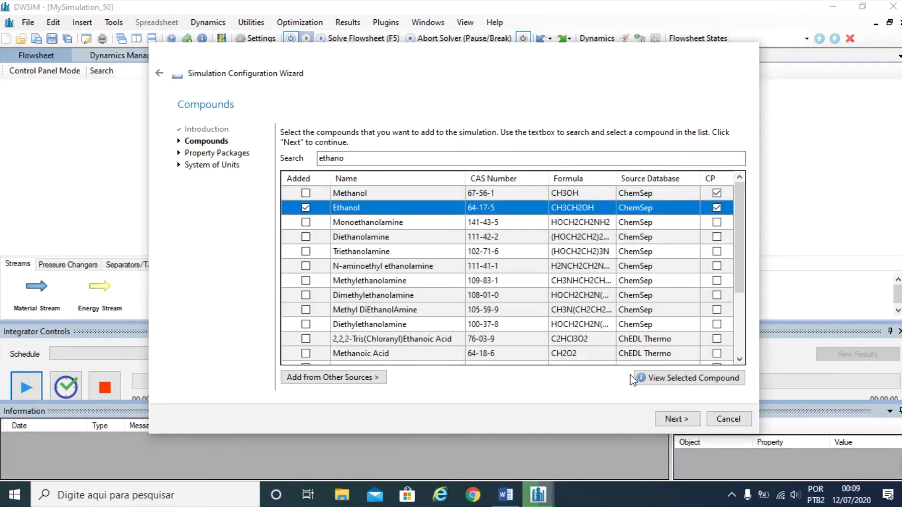
{"action": "left_click", "coordinate": [677, 418]}
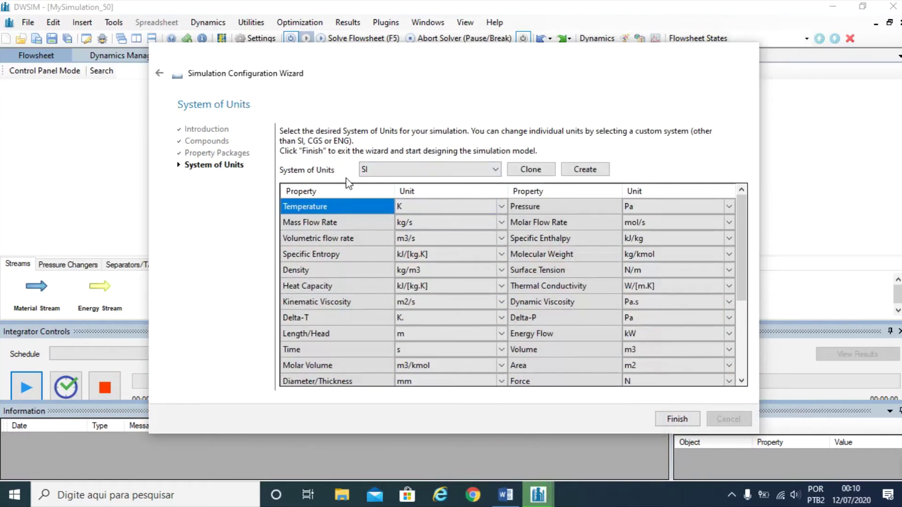
Create a custom system of units named "exemp" with molar flow rate in kmol/h and finish the wizard.
{"action": "left_click", "coordinate": [582, 170]}
{"action": "type", "text": "exemp"}
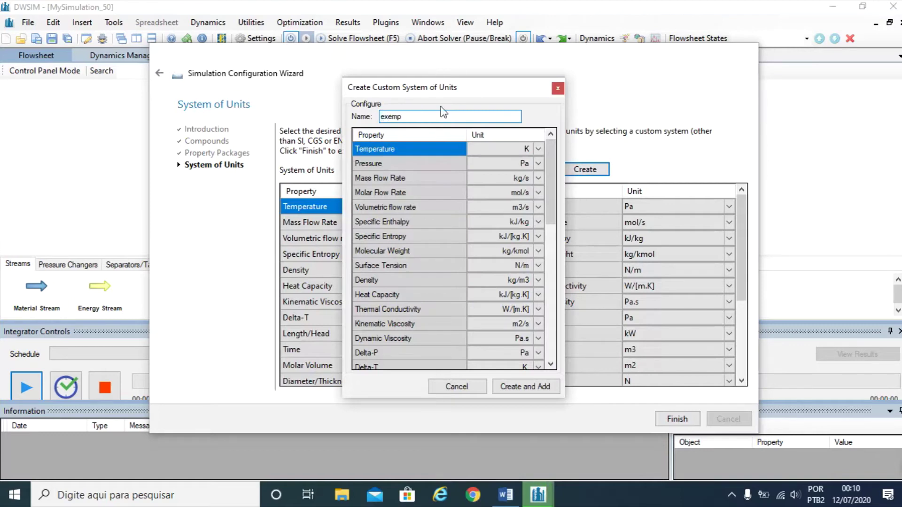
{"action": "left_click", "coordinate": [538, 197]}
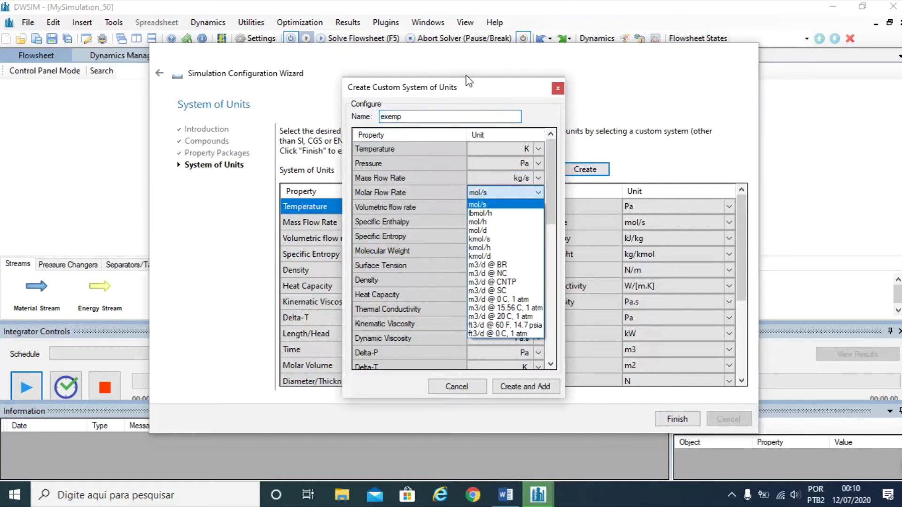
{"action": "left_click", "coordinate": [500, 252]}
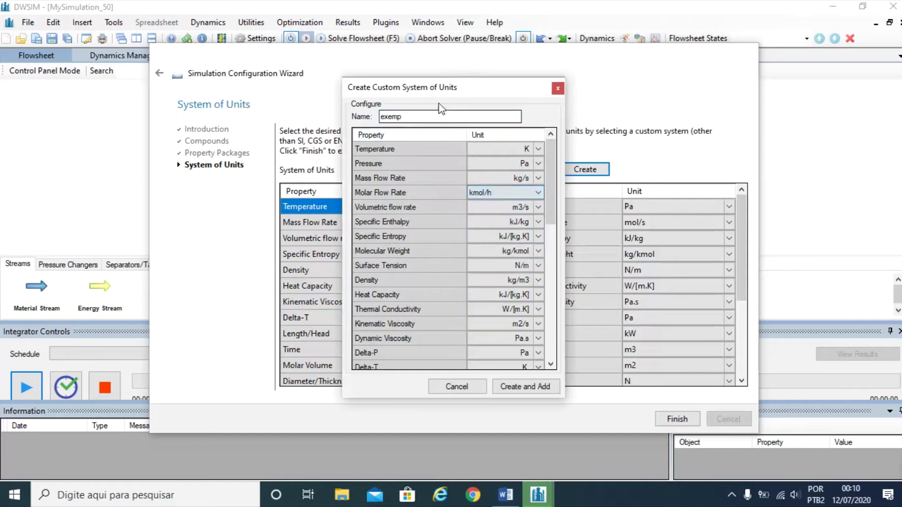
{"action": "left_click", "coordinate": [552, 391]}
{"action": "left_click", "coordinate": [677, 418]}
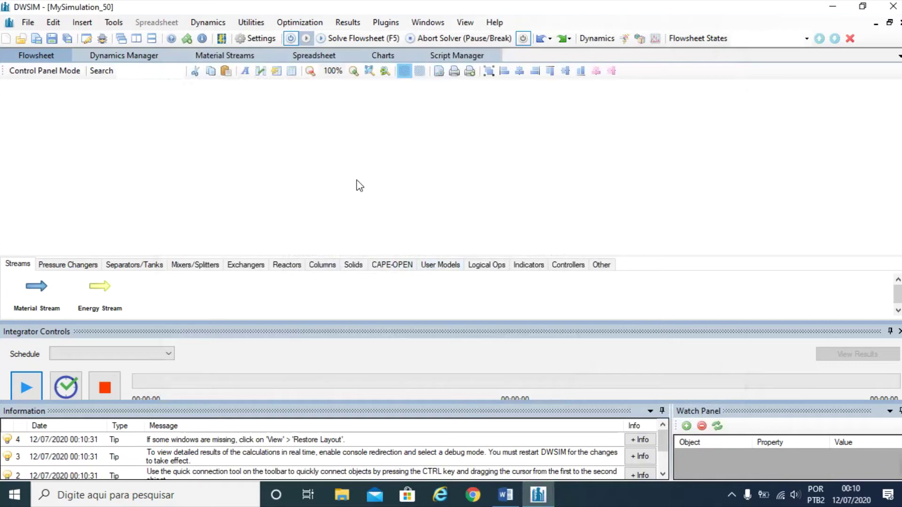
Place a Spreadsheet user model block in the middle of the flowsheet and open its properties.
{"action": "left_click", "coordinate": [441, 265]}
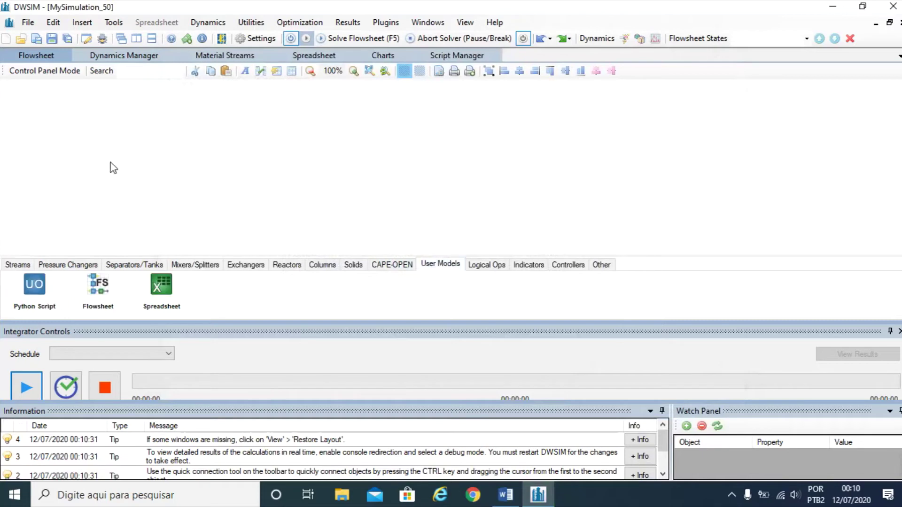
{"action": "left_click_drag", "start_coordinate": [167, 287], "coordinate": [290, 173]}
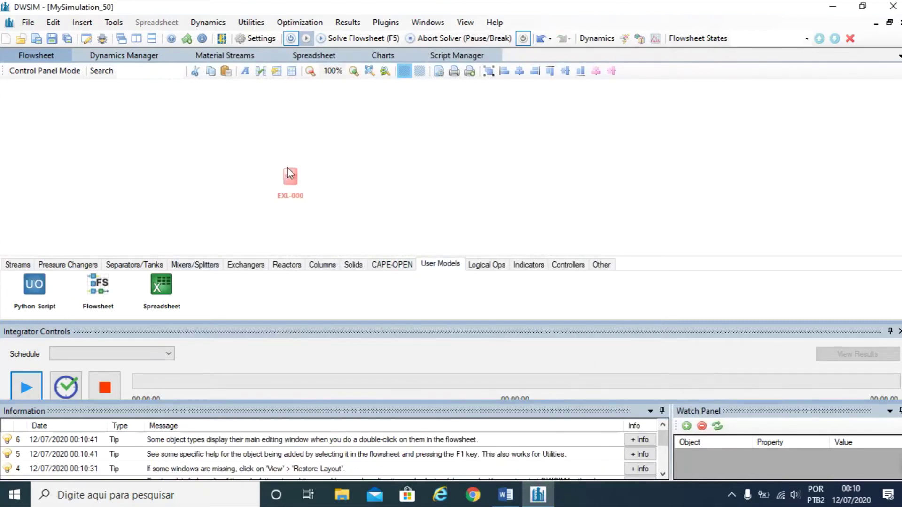
{"action": "left_click", "coordinate": [295, 184]}
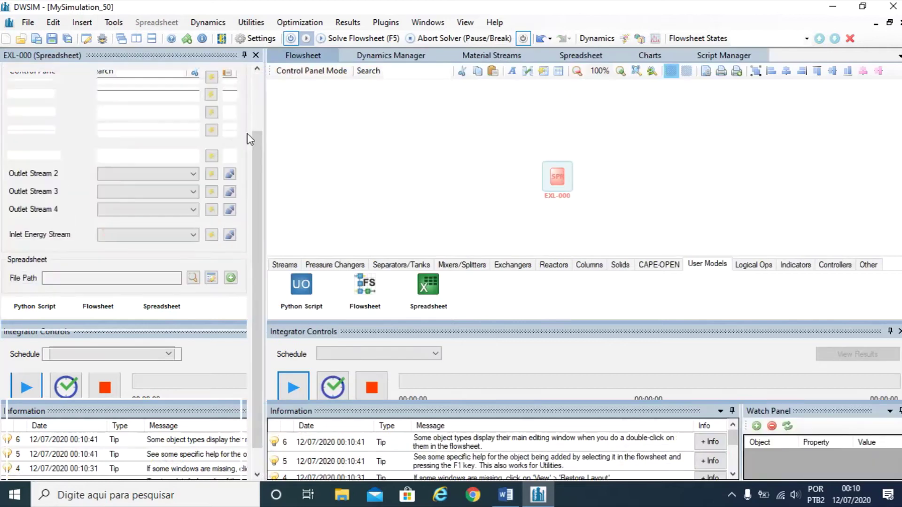
Create a new spreadsheet file named "extra exem" for the spreadsheet block in the DWSIM6 folder.
{"action": "left_click_drag", "start_coordinate": [255, 160], "coordinate": [255, 86]}
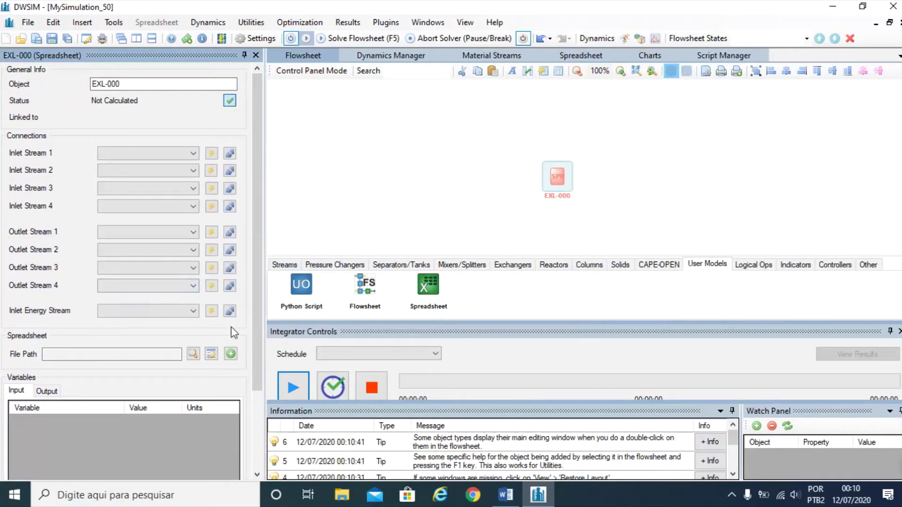
{"action": "left_click", "coordinate": [230, 354]}
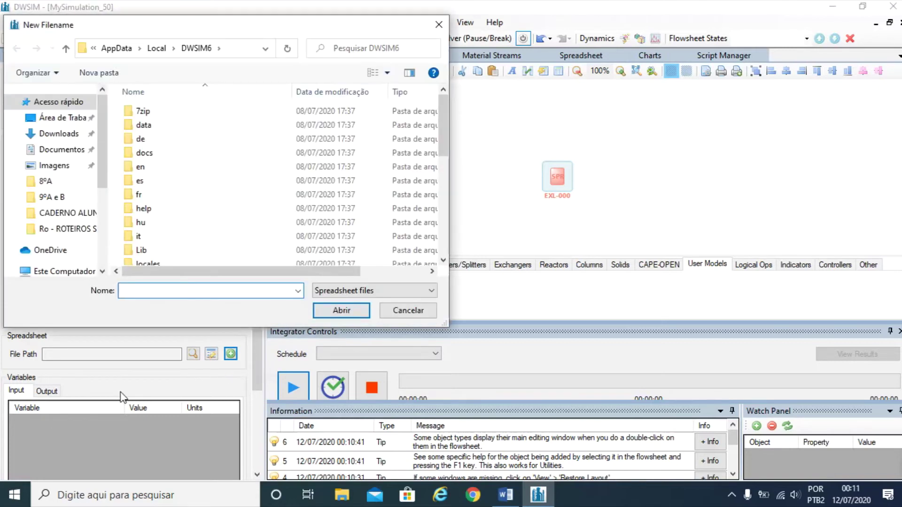
{"action": "type", "text": "extra exm"}
{"action": "key", "text": "BackSpace"}
{"action": "type", "text": "em"}
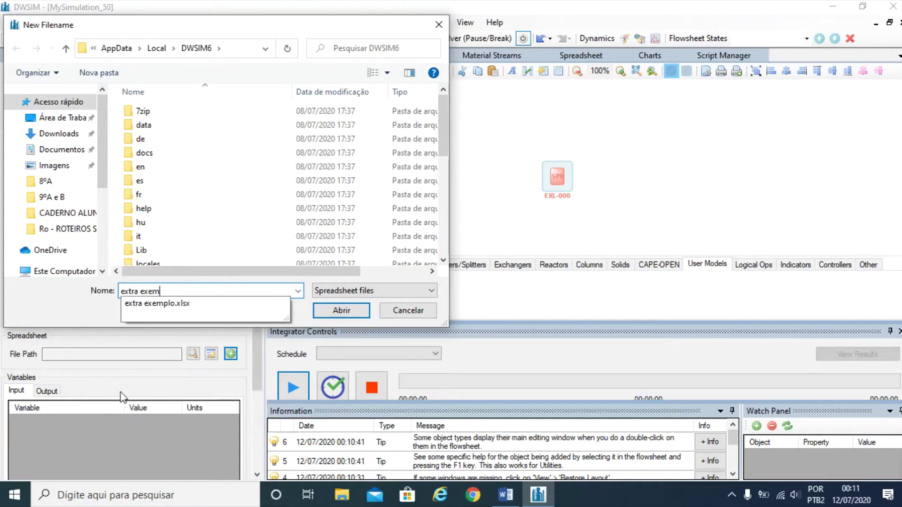
{"action": "left_click", "coordinate": [348, 308]}
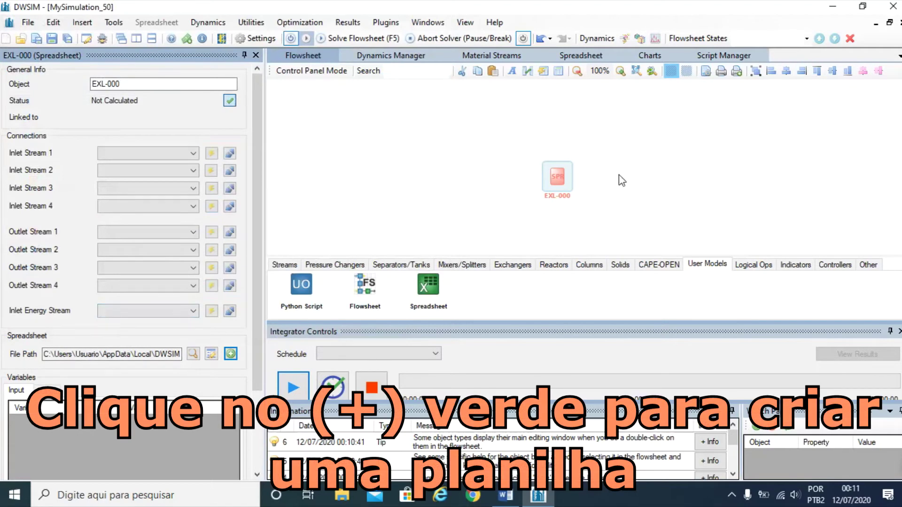
Place a material stream before the spreadsheet block and name it F.
{"action": "left_click", "coordinate": [292, 268]}
{"action": "left_click_drag", "start_coordinate": [325, 290], "coordinate": [455, 173]}
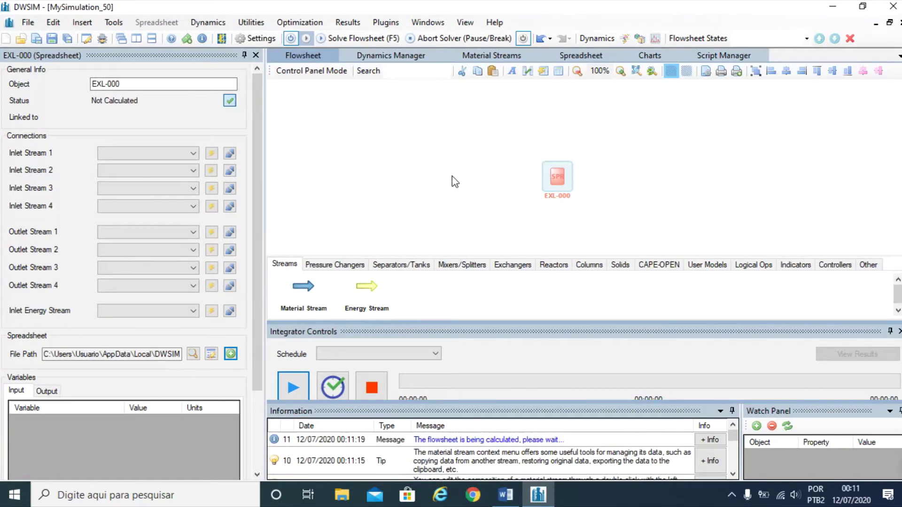
{"action": "left_click_drag", "start_coordinate": [140, 101], "coordinate": [4, 99]}
{"action": "type", "text": "F"}
{"action": "key", "text": "Return"}
Set stream F's mole fractions to 0,04 Water and 0,96 Ethanol and accept the composition.
{"action": "left_click", "coordinate": [110, 241]}
{"action": "left_click", "coordinate": [177, 305]}
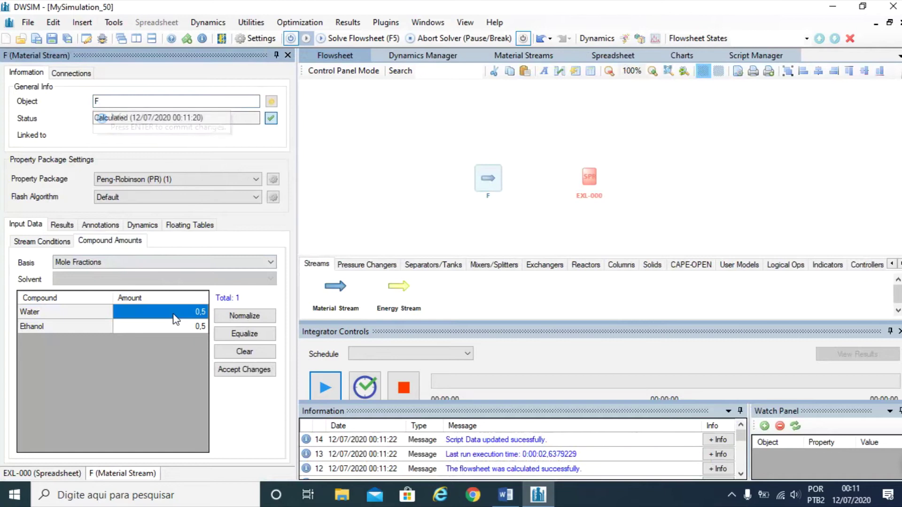
{"action": "type", "text": "0,04"}
{"action": "key", "text": "Return"}
{"action": "type", "text": "0,5"}
{"action": "type", "text": "6"}
{"action": "key", "text": "Return"}
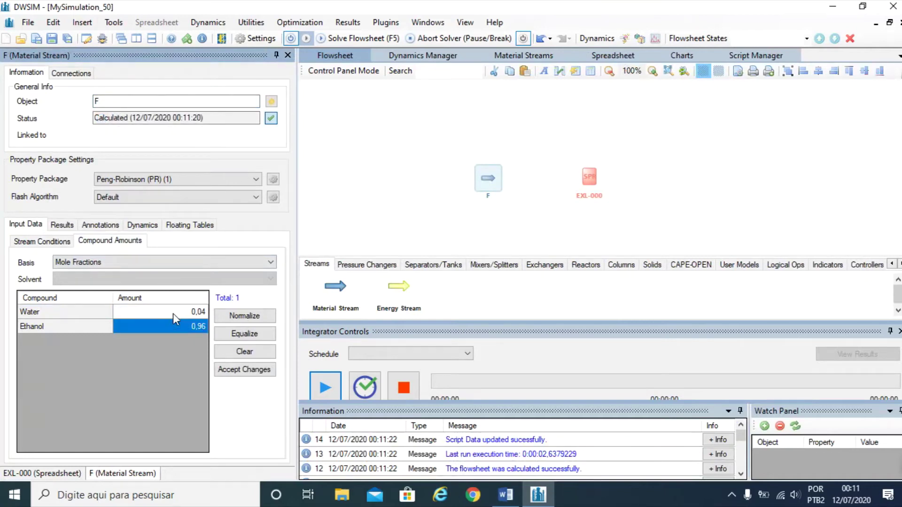
{"action": "left_click", "coordinate": [254, 378]}
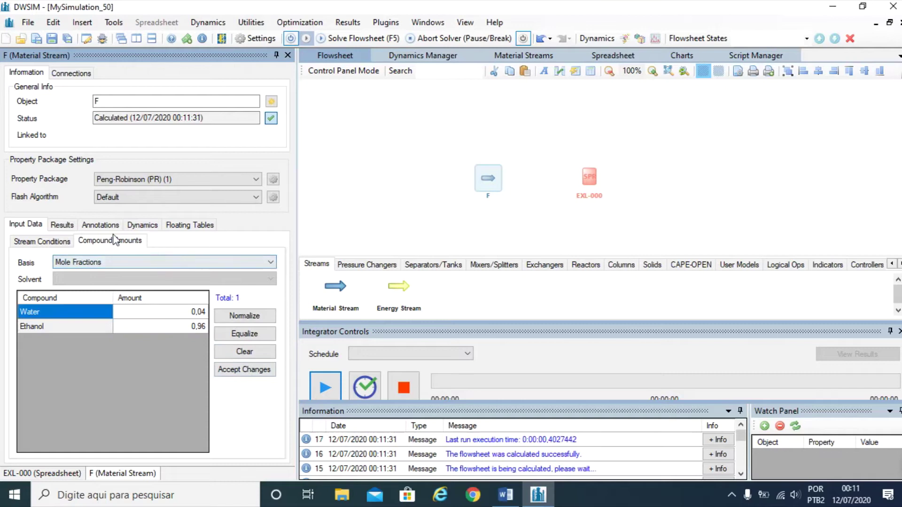
Set stream F's molar flow to 150 kmol/h.
{"action": "left_click", "coordinate": [53, 241]}
{"action": "double_click", "coordinate": [184, 331]}
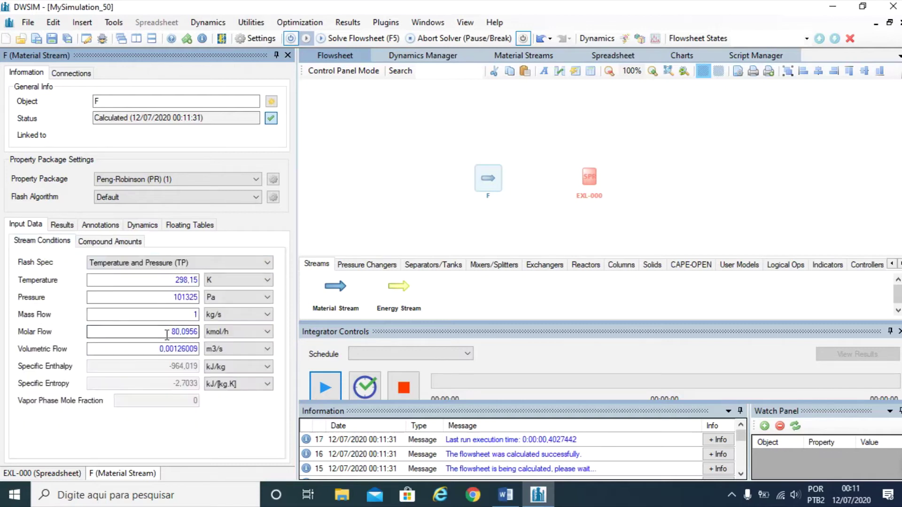
{"action": "type", "text": "150"}
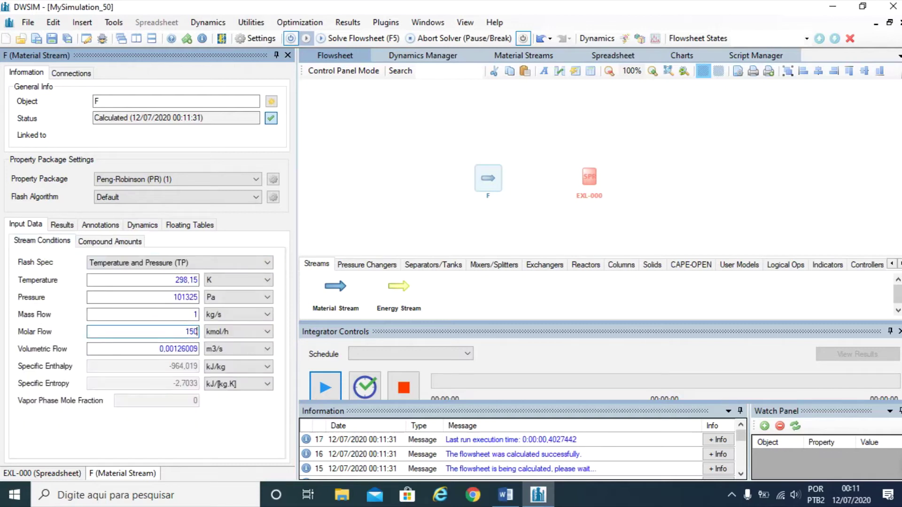
{"action": "key", "text": "Return"}
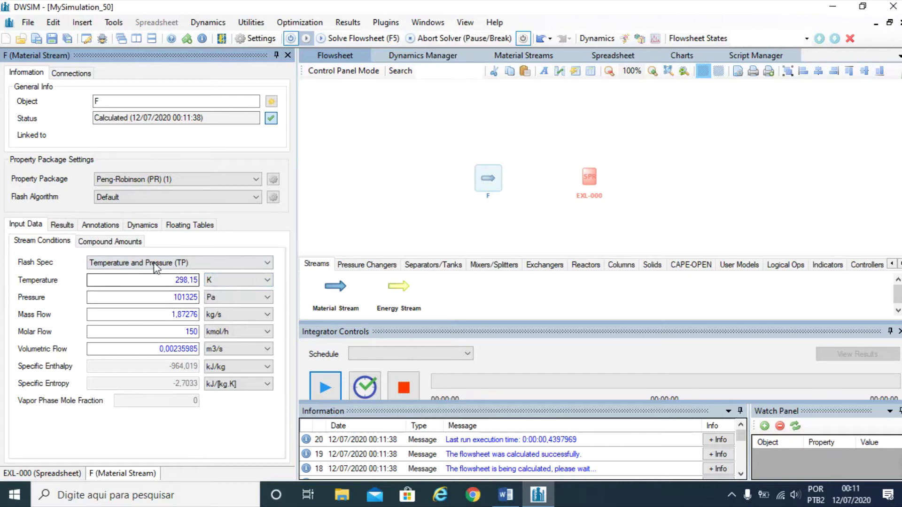
{"action": "right_click", "coordinate": [173, 299]}
Place two material streams after the spreadsheet block, one above the other, and name the upper one W.
{"action": "left_click_drag", "start_coordinate": [343, 287], "coordinate": [649, 203]}
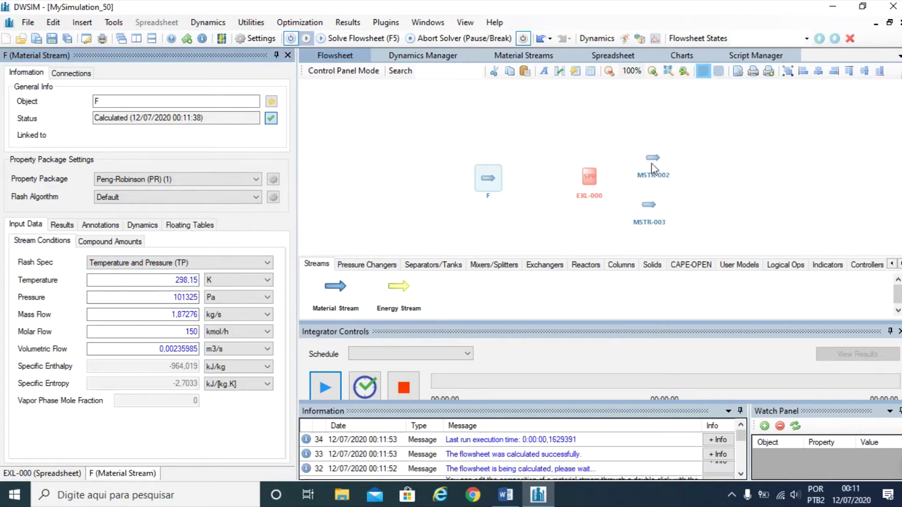
{"action": "left_click", "coordinate": [652, 173]}
{"action": "left_click_drag", "start_coordinate": [134, 101], "coordinate": [5, 118]}
{"action": "type", "text": "W"}
{"action": "key", "text": "Return"}
Name the lower outgoing material stream P and place an energy stream below the gap between F and the spreadsheet block.
{"action": "left_click", "coordinate": [648, 210]}
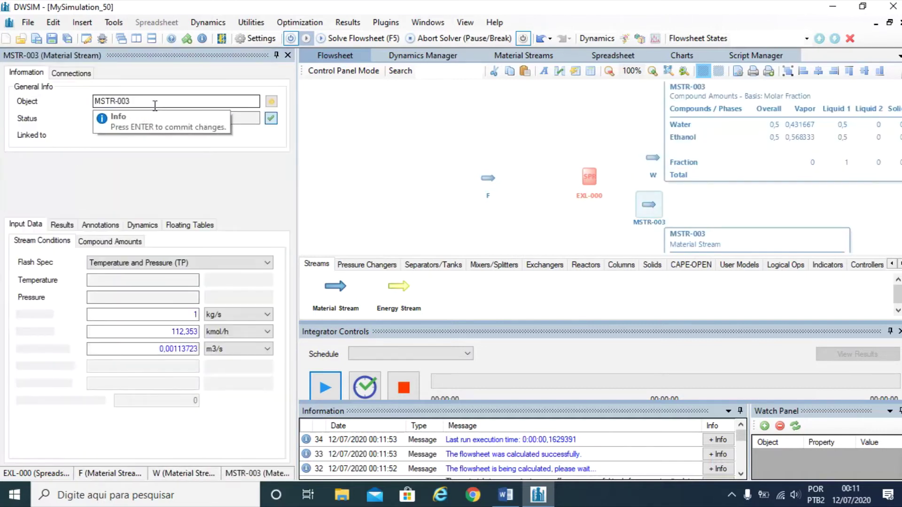
{"action": "left_click_drag", "start_coordinate": [155, 102], "coordinate": [2, 140]}
{"action": "type", "text": "P"}
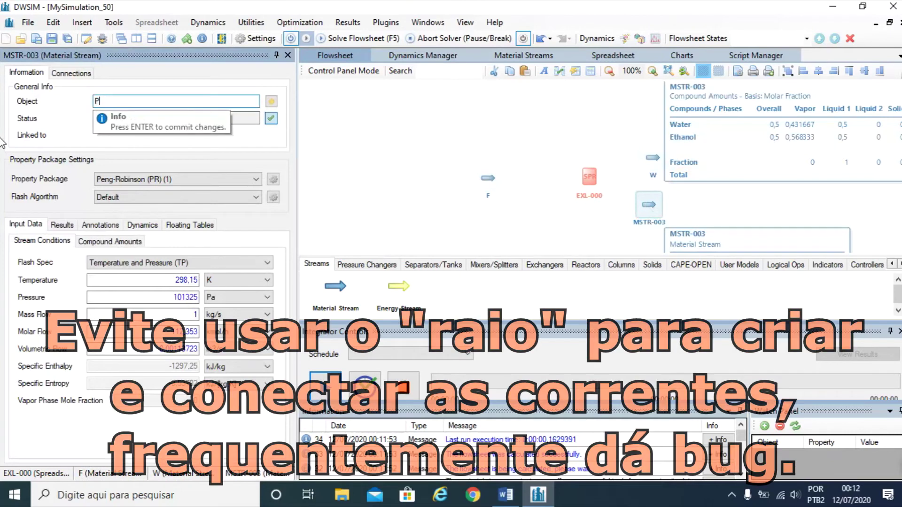
{"action": "key", "text": "Return"}
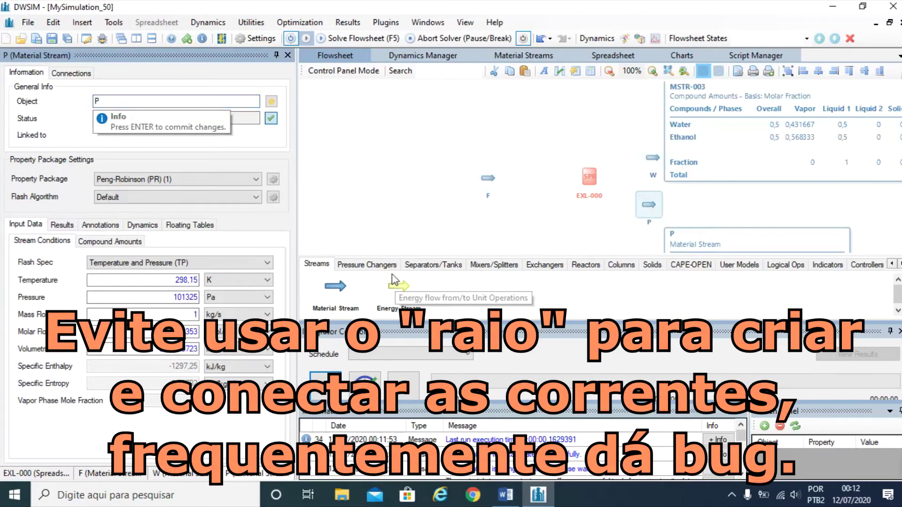
{"action": "left_click_drag", "start_coordinate": [390, 283], "coordinate": [527, 214]}
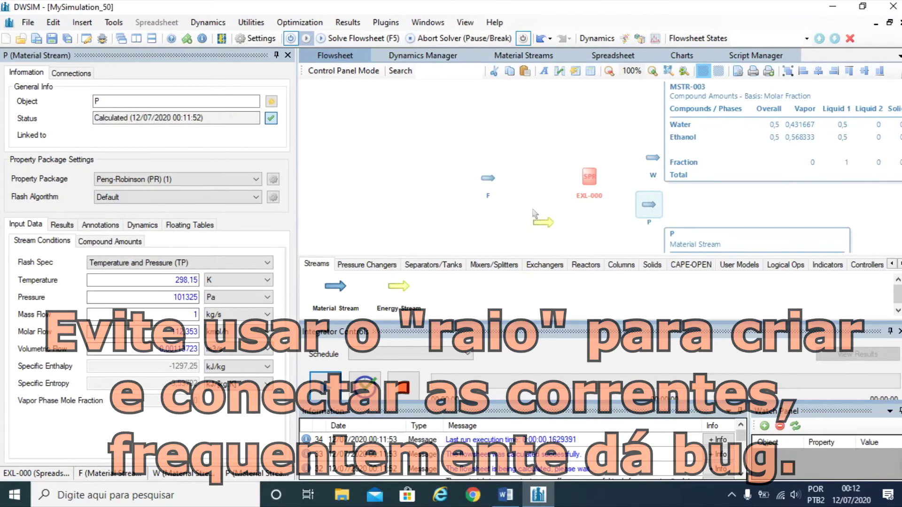
Connect F as inlet 1, W as outlet 1, P as outlet 2 and ESTR-004 as energy inlet of the spreadsheet block, and solve the flowsheet.
{"action": "left_click", "coordinate": [587, 179]}
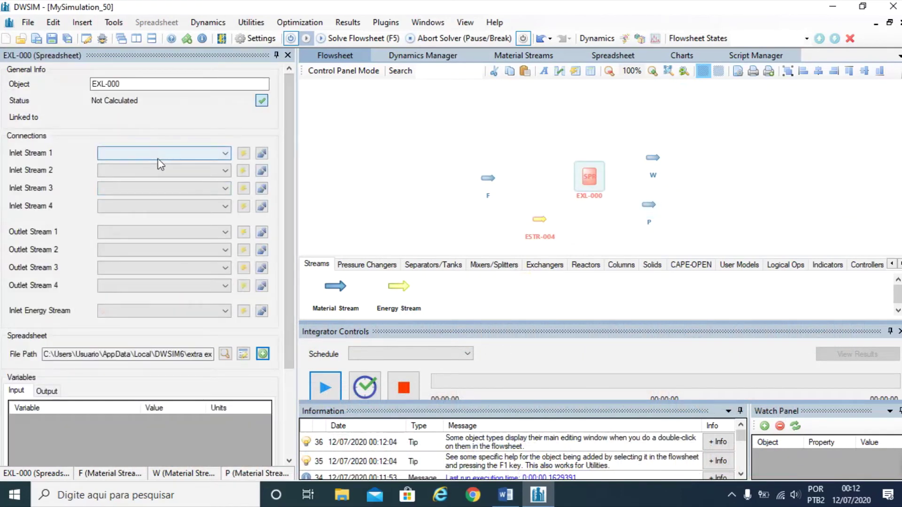
{"action": "left_click", "coordinate": [141, 154]}
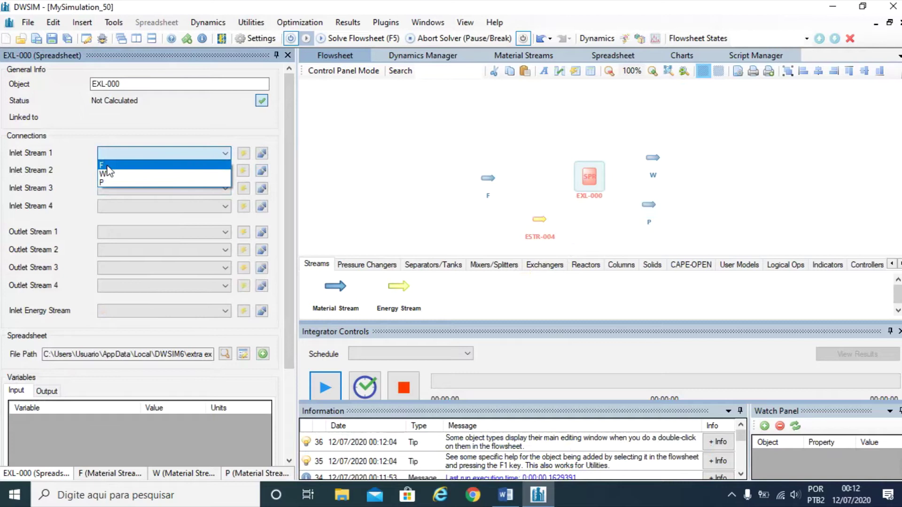
{"action": "left_click", "coordinate": [107, 167]}
{"action": "left_click", "coordinate": [106, 233]}
{"action": "left_click", "coordinate": [110, 250]}
{"action": "left_click", "coordinate": [109, 247]}
{"action": "left_click", "coordinate": [111, 280]}
{"action": "left_click", "coordinate": [113, 307]}
{"action": "left_click", "coordinate": [120, 324]}
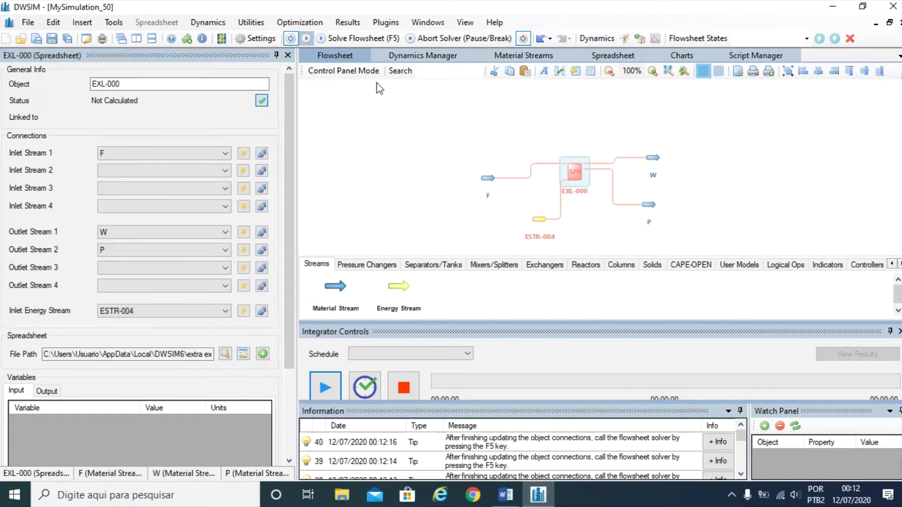
{"action": "left_click", "coordinate": [353, 41]}
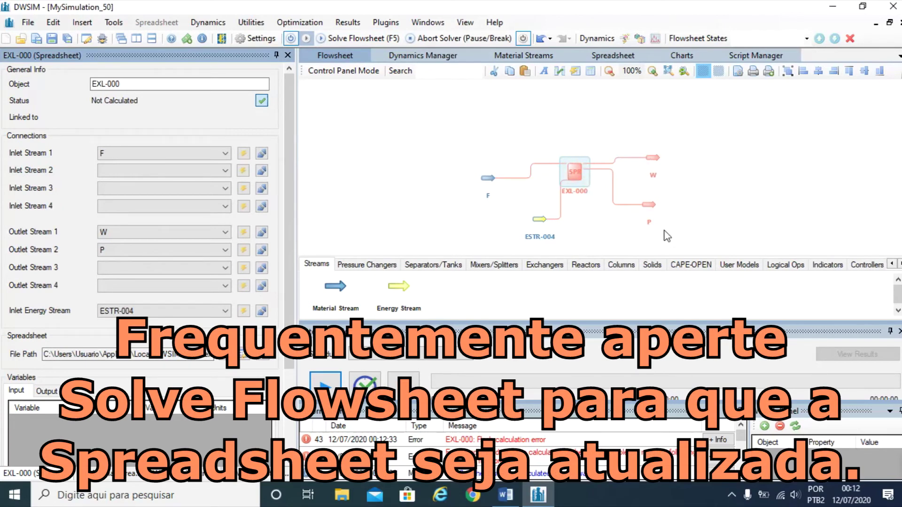
Open the spreadsheet block's workbook in Excel, enter the parameter "Porcent água em P" in G5 of the Input sheet, and widen column G to fit.
{"action": "left_click", "coordinate": [244, 354]}
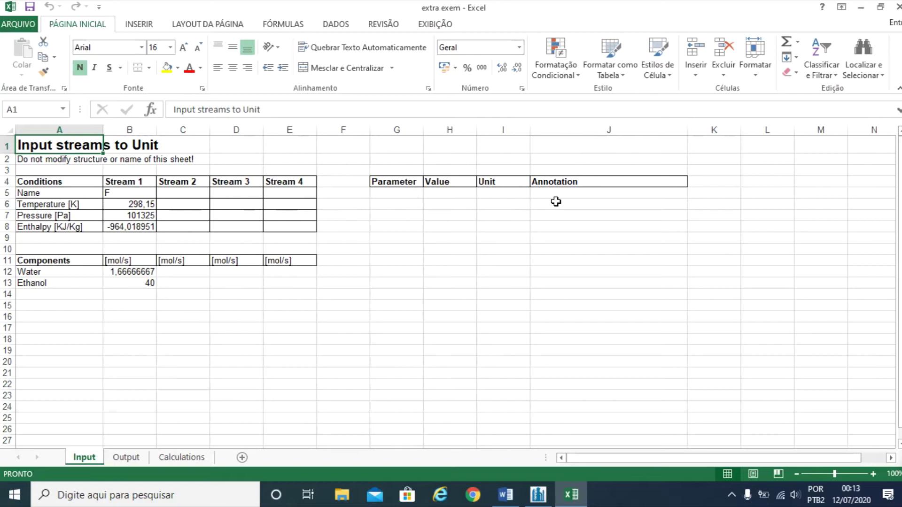
{"action": "left_click", "coordinate": [395, 196]}
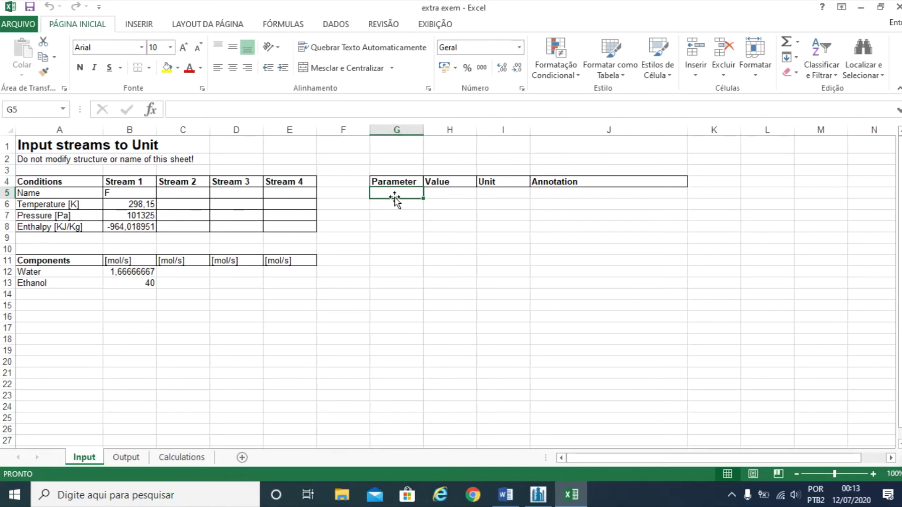
{"action": "type", "text": "Porcent água em P"}
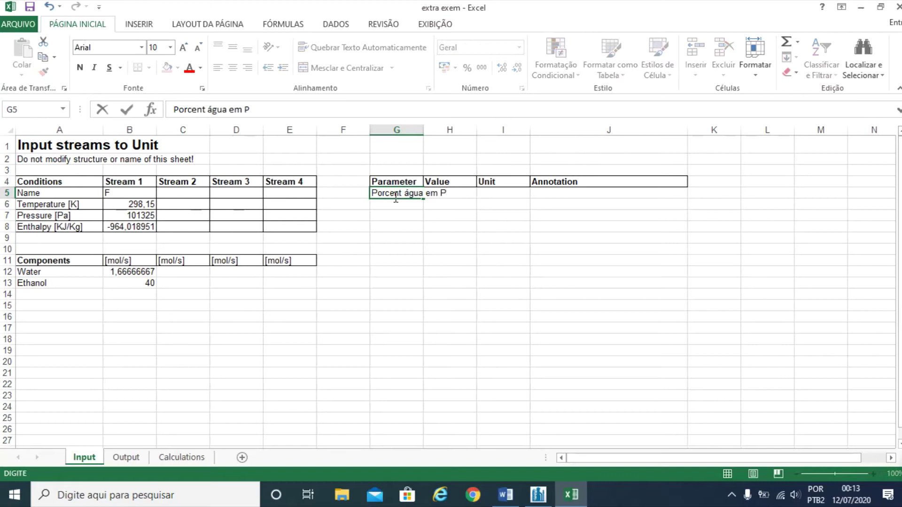
{"action": "key", "text": "Return"}
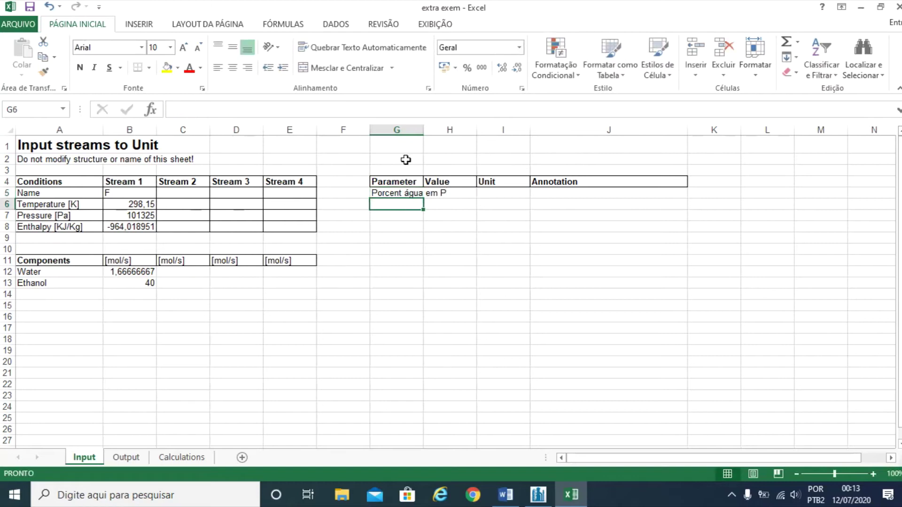
{"action": "left_click_drag", "start_coordinate": [424, 129], "coordinate": [464, 129]}
{"action": "left_click", "coordinate": [413, 193]}
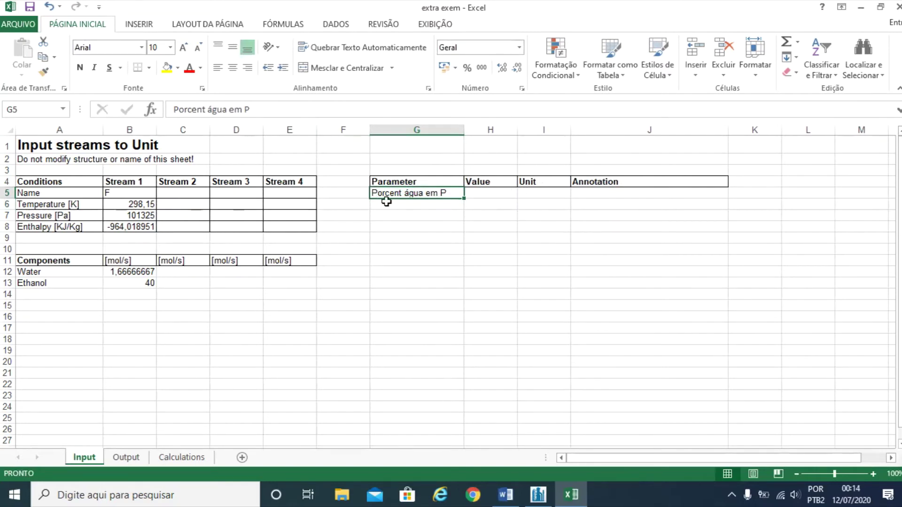
Enter % as the unit of the "Porcent água em P" parameter in cell I5.
{"action": "left_click", "coordinate": [527, 194]}
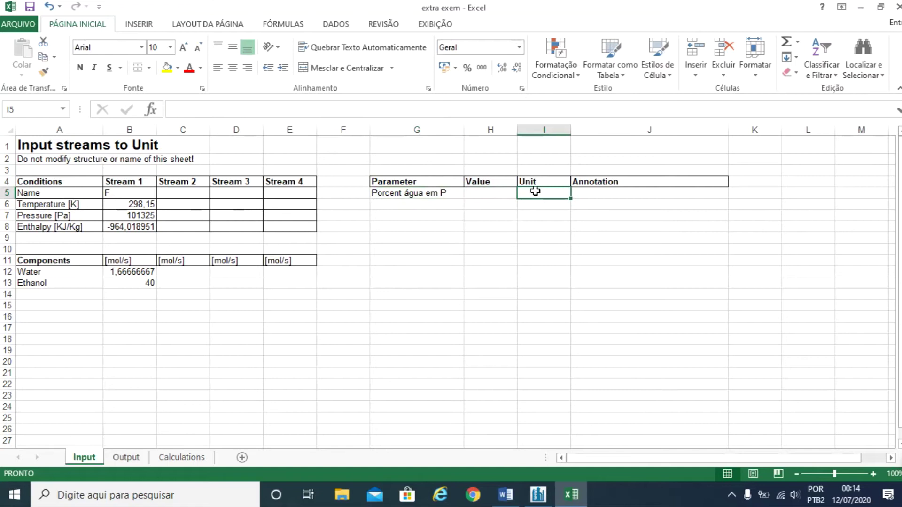
{"action": "type", "text": "%"}
{"action": "key", "text": "Return"}
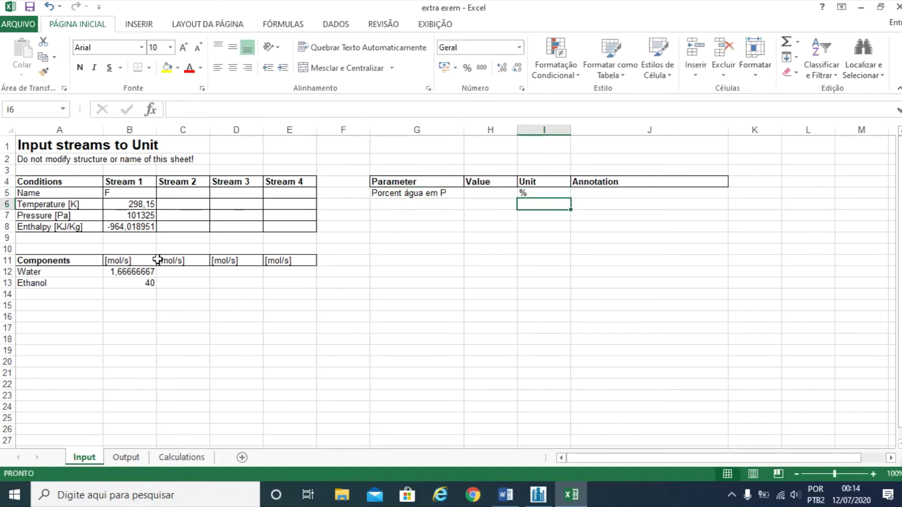
Check the Output and Calculations sheets, save and close the workbook, and reopen the EXL-000 block's editor in DWSIM.
{"action": "left_click", "coordinate": [127, 459]}
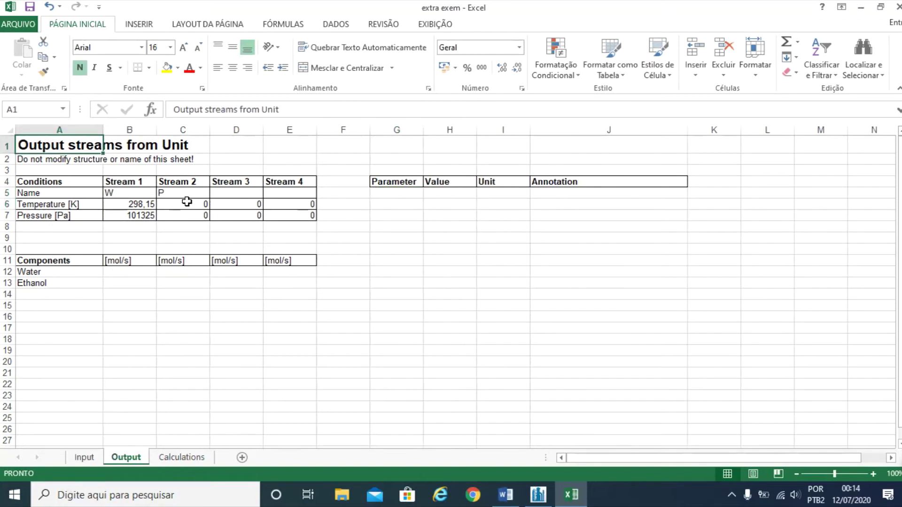
{"action": "left_click", "coordinate": [181, 457]}
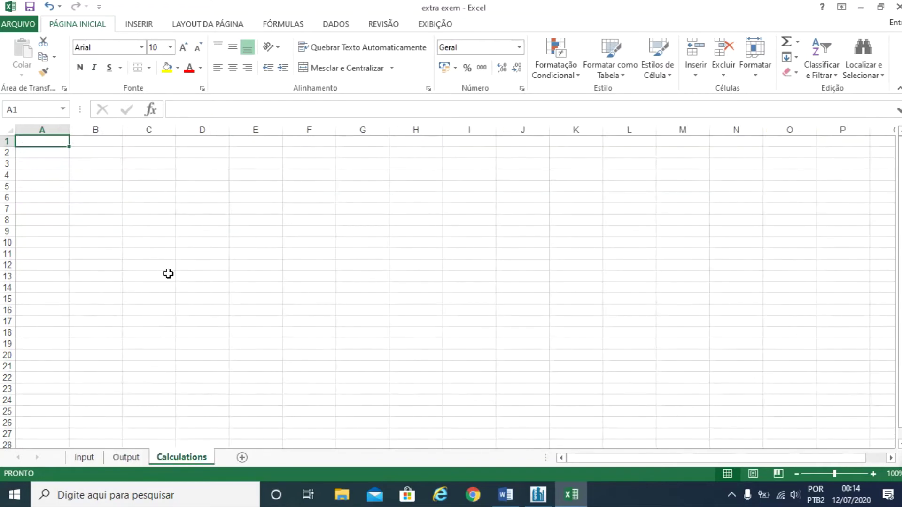
{"action": "left_click", "coordinate": [87, 457]}
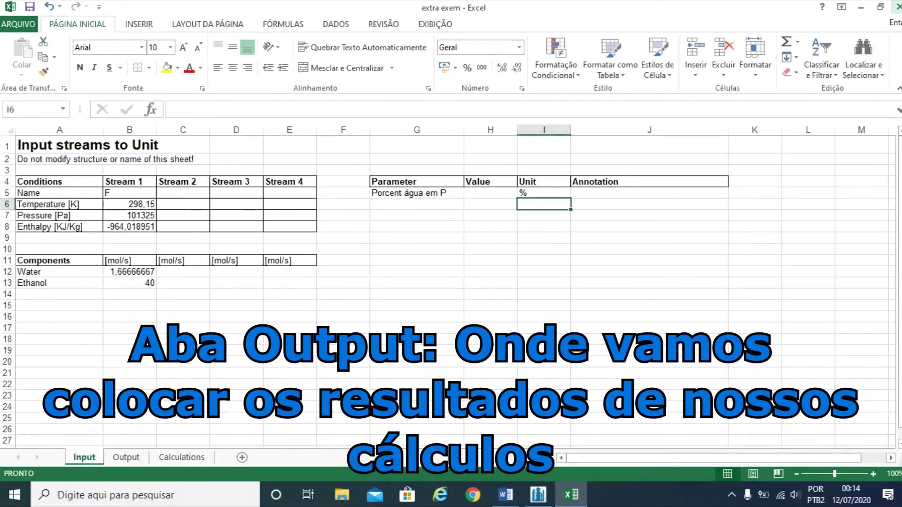
{"action": "left_click", "coordinate": [896, 7]}
{"action": "left_click", "coordinate": [396, 261]}
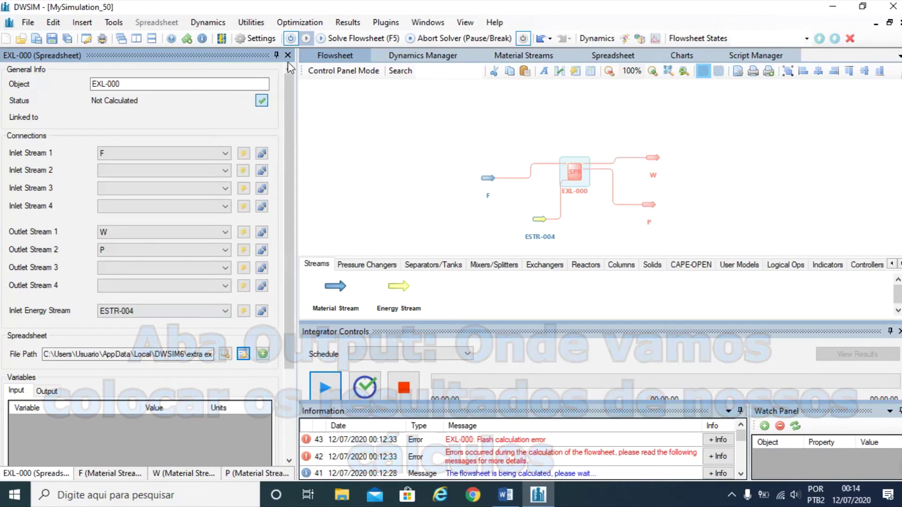
{"action": "left_click", "coordinate": [287, 56]}
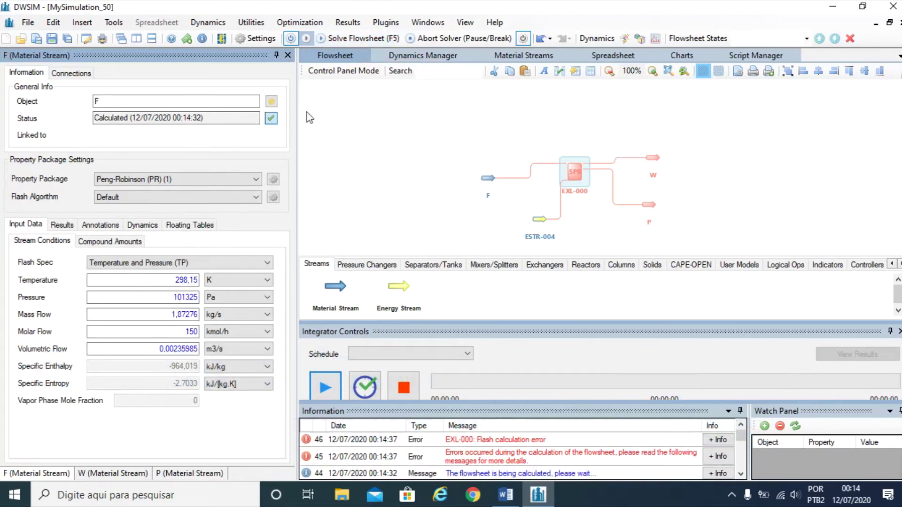
{"action": "left_click", "coordinate": [580, 177]}
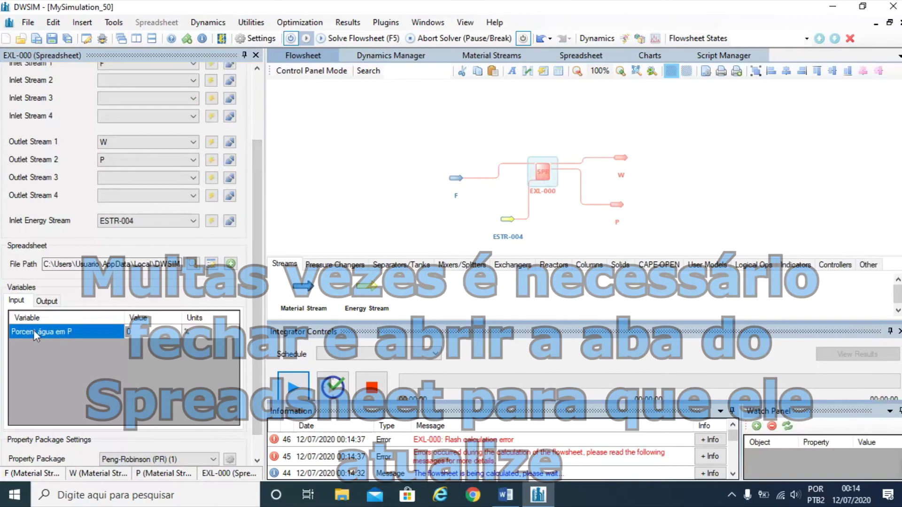
Set the block's input variable "Porcent água em P" to 0,5 and solve the flowsheet.
{"action": "left_click", "coordinate": [155, 331]}
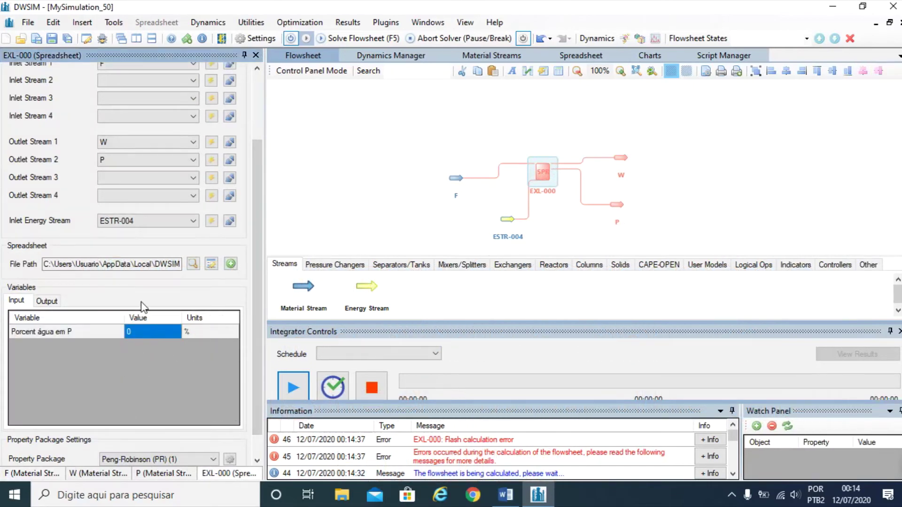
{"action": "key", "text": "F2"}
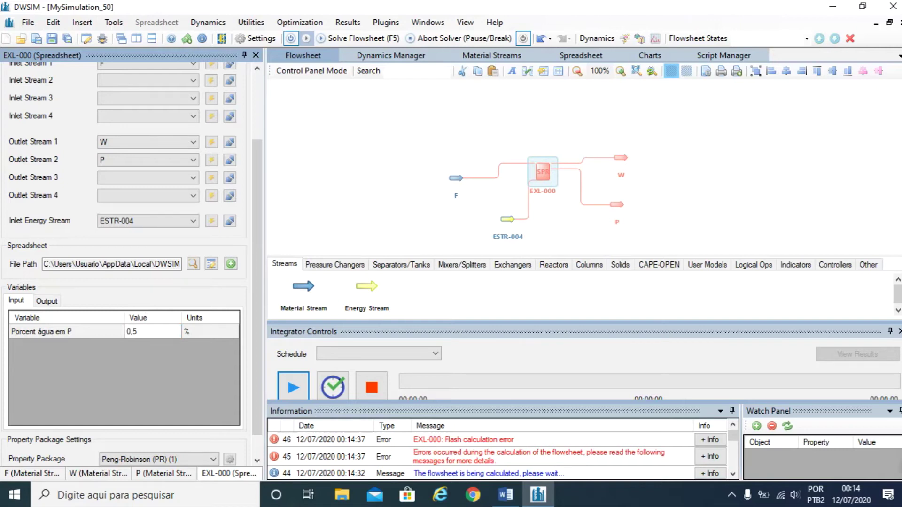
{"action": "type", "text": ",5"}
{"action": "key", "text": "Return"}
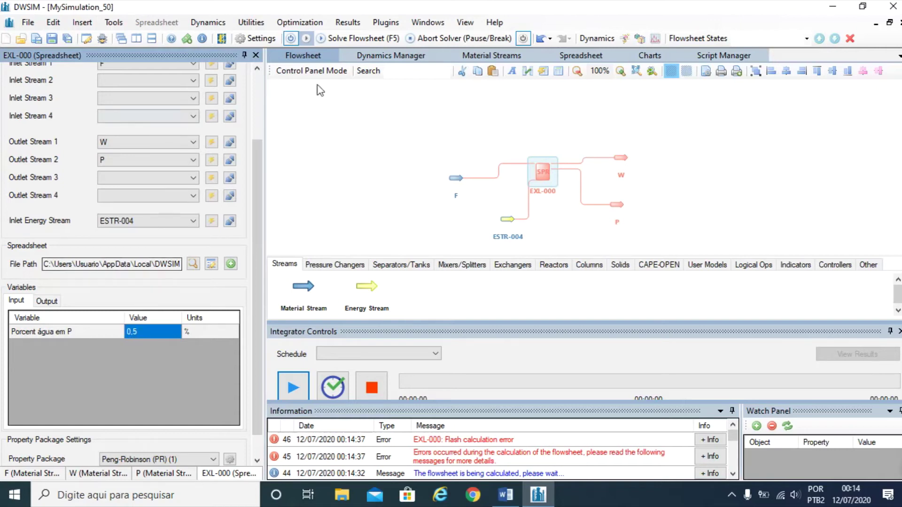
{"action": "left_click", "coordinate": [381, 41]}
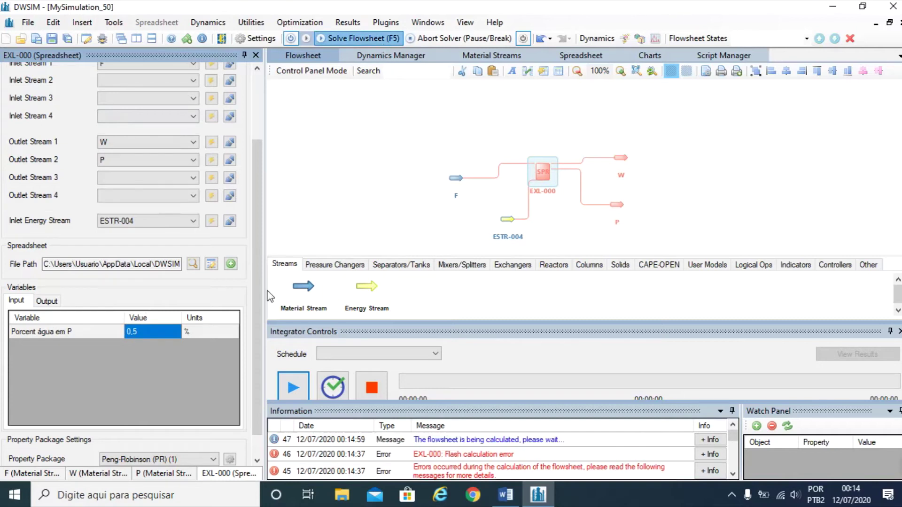
Reopen the block's workbook in Excel and enter the label "Etanol F" in cell D5 of the Calculations sheet.
{"action": "left_click", "coordinate": [212, 264]}
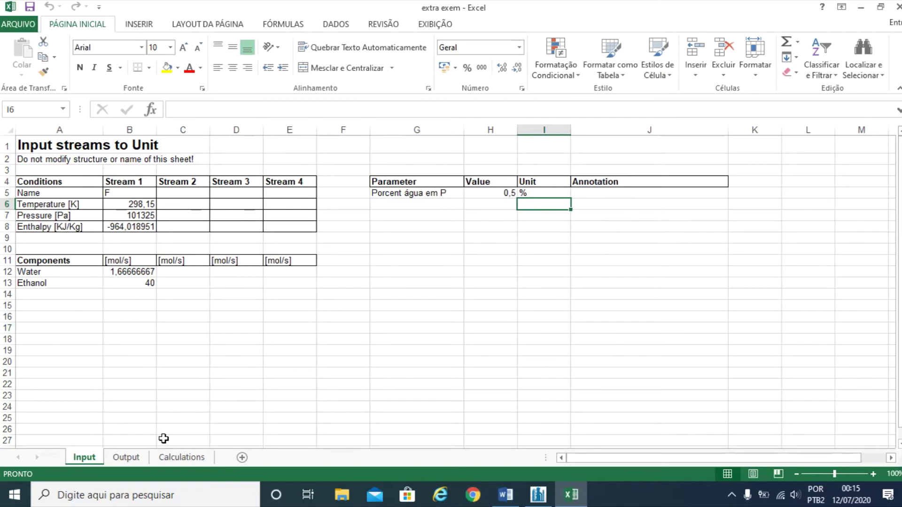
{"action": "left_click", "coordinate": [175, 458]}
{"action": "key", "text": "Down"}
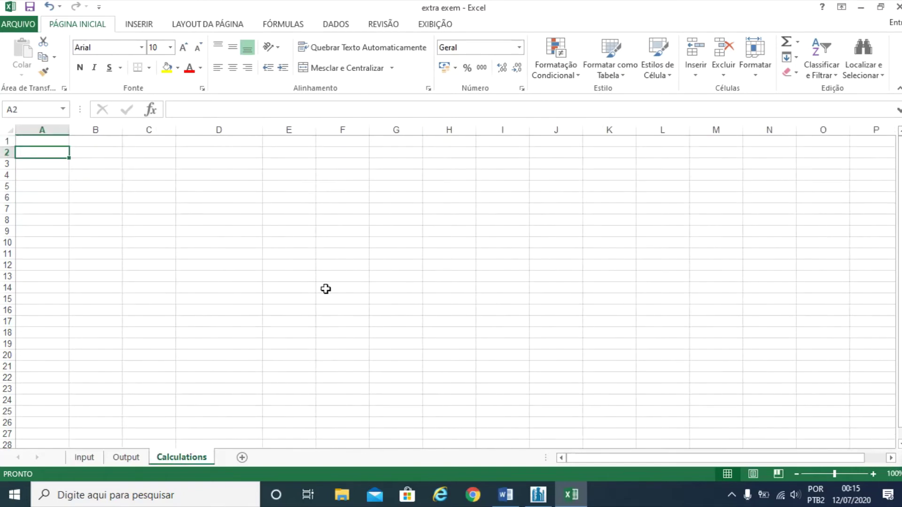
{"action": "left_click", "coordinate": [205, 185]}
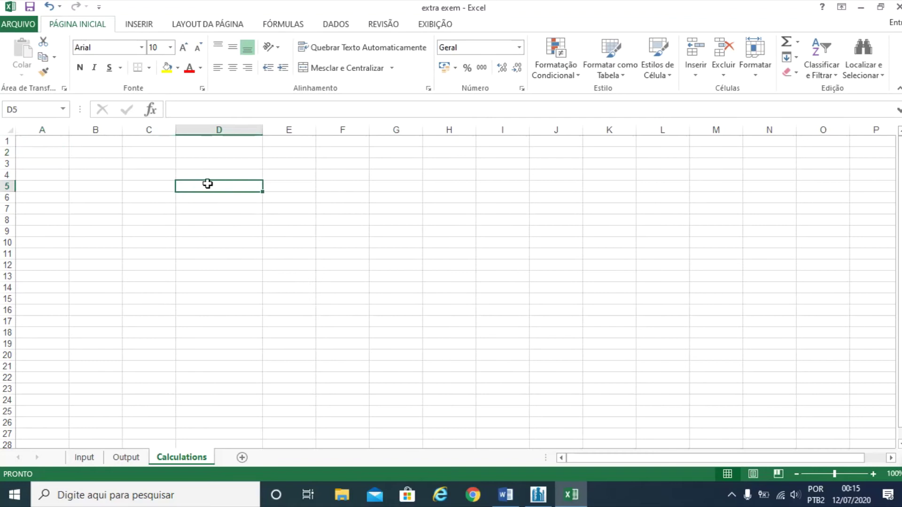
{"action": "type", "text": "Etan"}
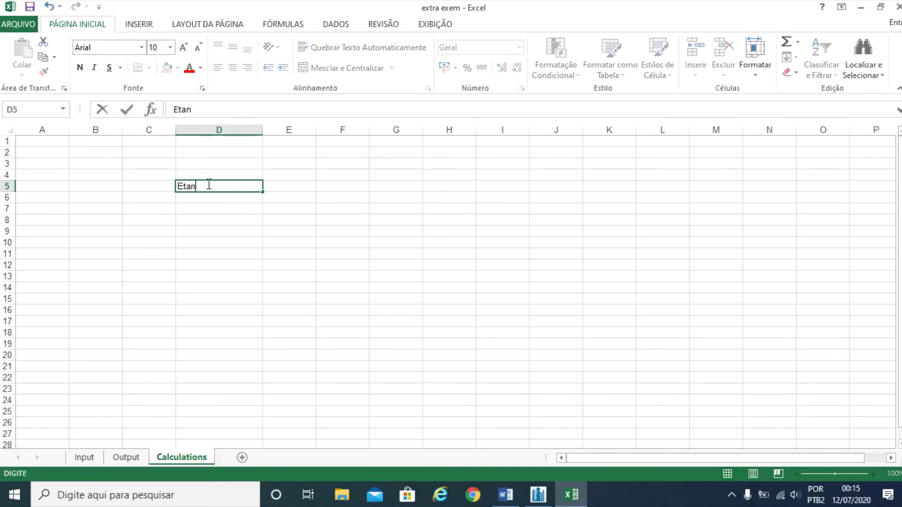
{"action": "type", "text": "ol E"}
{"action": "key", "text": "Return"}
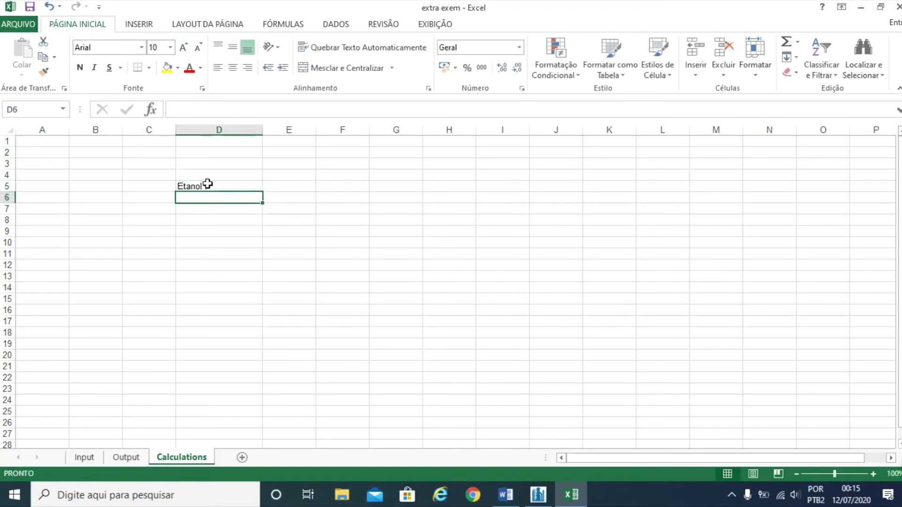
Enter the remaining feed labels "Água F" in D6 and "Vazão F" in D7.
{"action": "type", "text": "Água "}
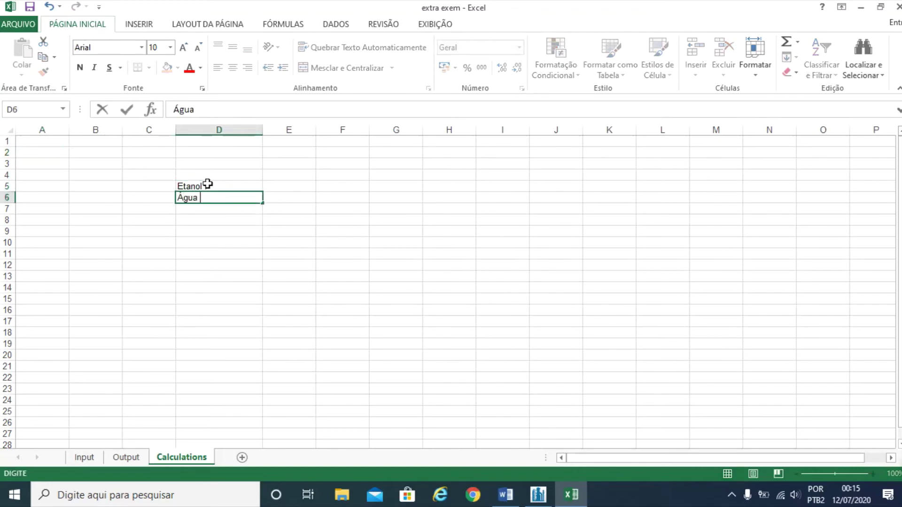
{"action": "type", "text": "F"}
{"action": "key", "text": "Return"}
{"action": "type", "text": "Va"}
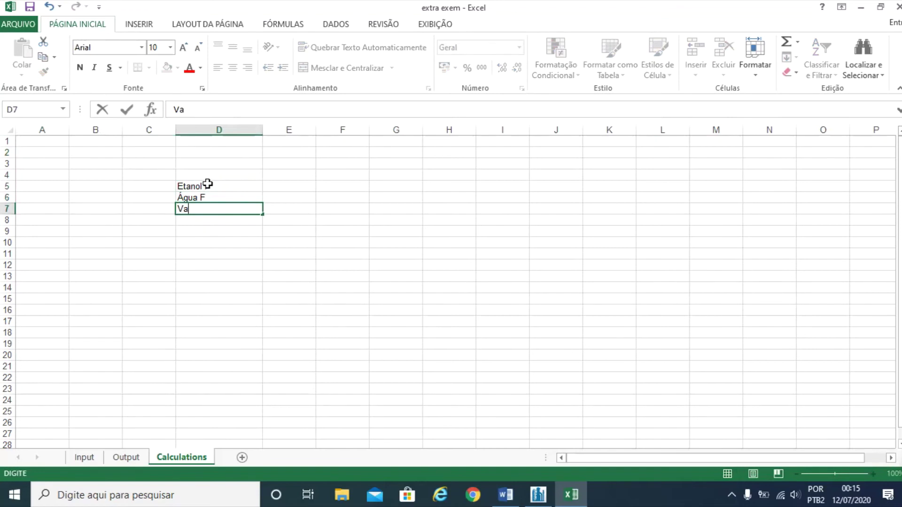
{"action": "type", "text": "zão F"}
{"action": "key", "text": "Return"}
Leave row 8 empty and enter the product labels "Etanol P" in D9 and "Água P" in D10.
{"action": "key", "text": "Return"}
{"action": "type", "text": "Etanol P"}
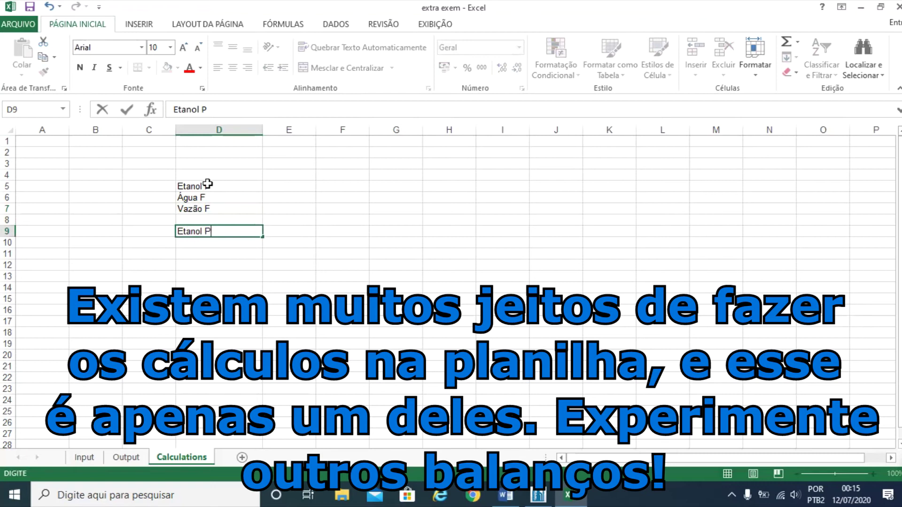
{"action": "key", "text": "Return"}
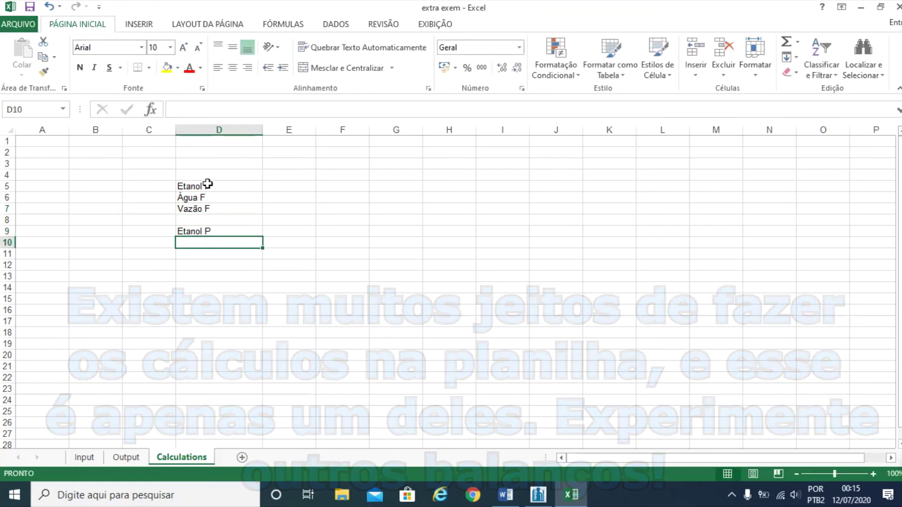
{"action": "type", "text": "A"}
{"action": "key", "text": "BackSpace"}
{"action": "type", "text": "Águ"}
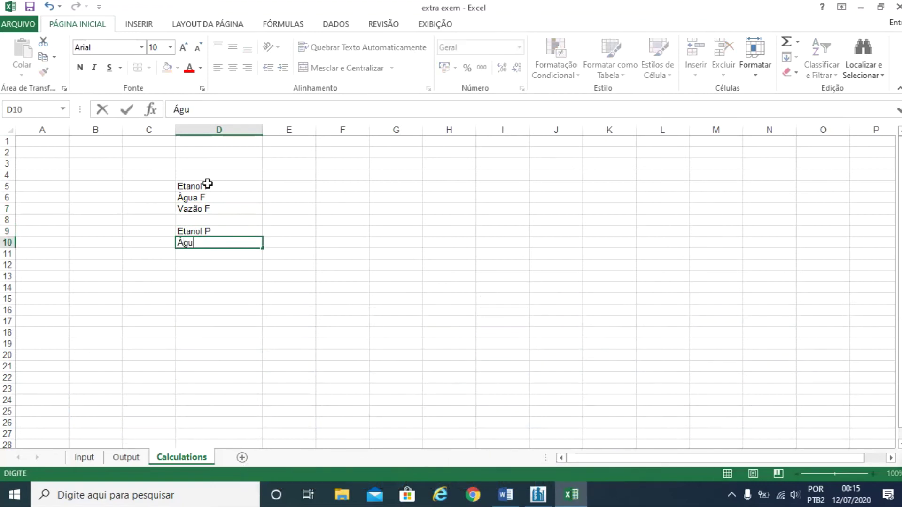
{"action": "type", "text": "a P"}
{"action": "key", "text": "Return"}
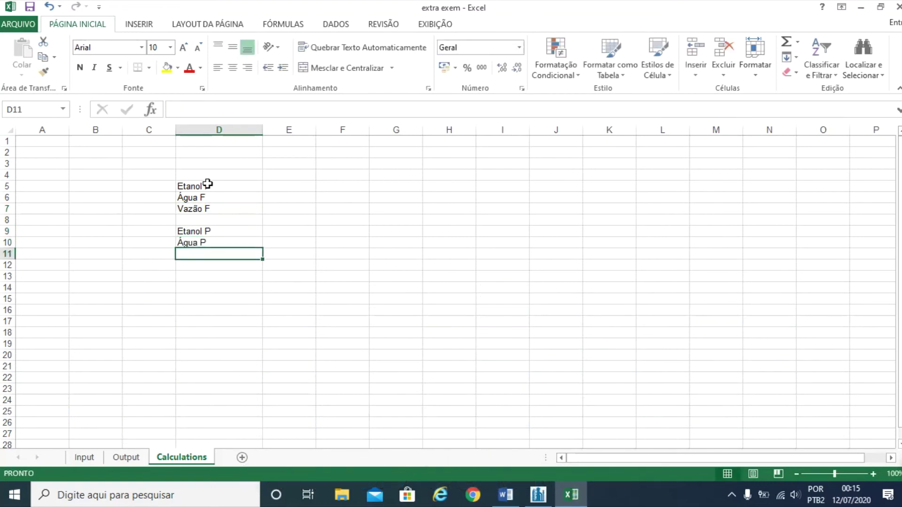
Enter the labels "Porcentagem de água P" in D11 and "Vazão P" in D12.
{"action": "type", "text": "Porcen"}
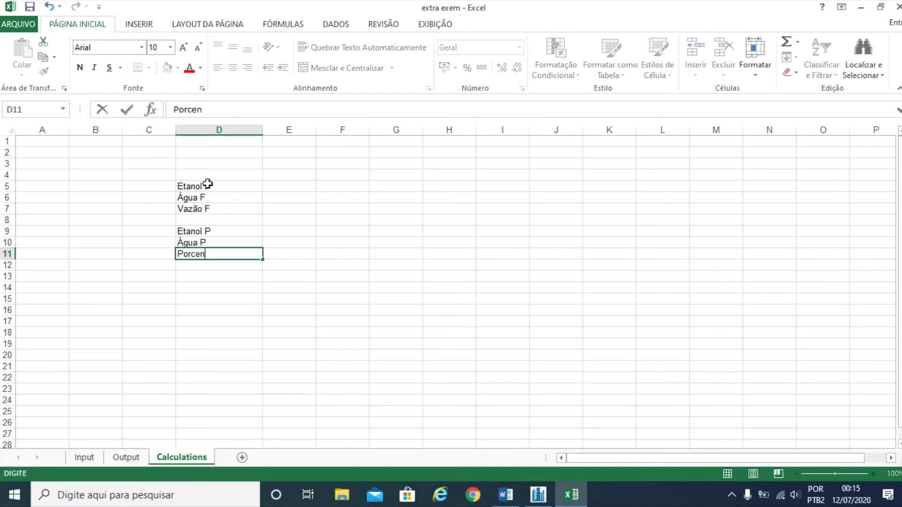
{"action": "type", "text": "tagem de á"}
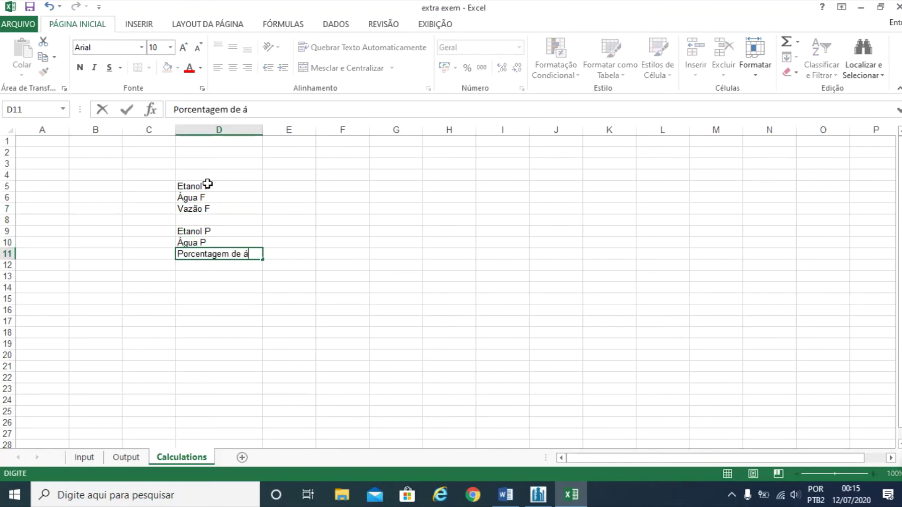
{"action": "type", "text": "gua P"}
{"action": "key", "text": "Return"}
{"action": "type", "text": "Vazão "}
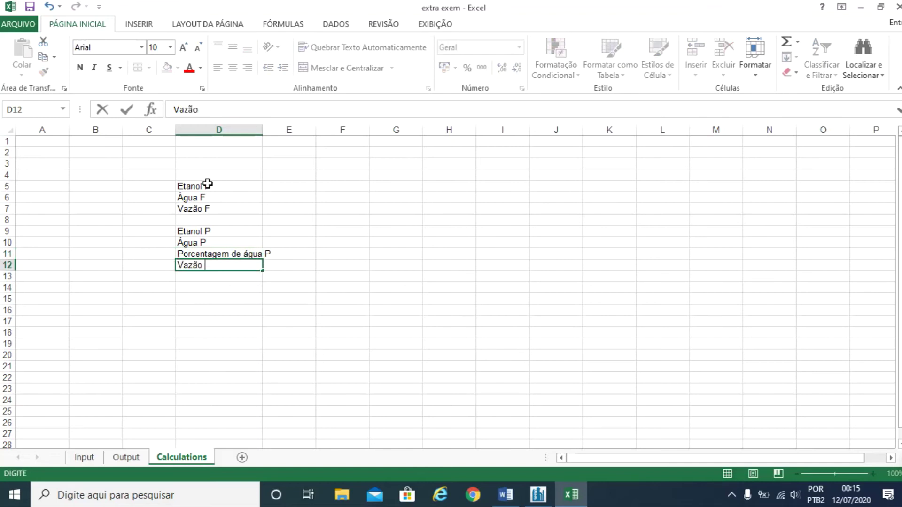
{"action": "type", "text": "em o"}
{"action": "key", "text": "BackSpace"}
{"action": "key", "text": "BackSpace"}
{"action": "key", "text": "BackSpace"}
{"action": "key", "text": "BackSpace"}
{"action": "type", "text": "P"}
{"action": "key", "text": "Return"}
Leave row 13 empty and enter the water stream labels "Água W" in D14 and "Vazão W" in D15.
{"action": "key", "text": "Return"}
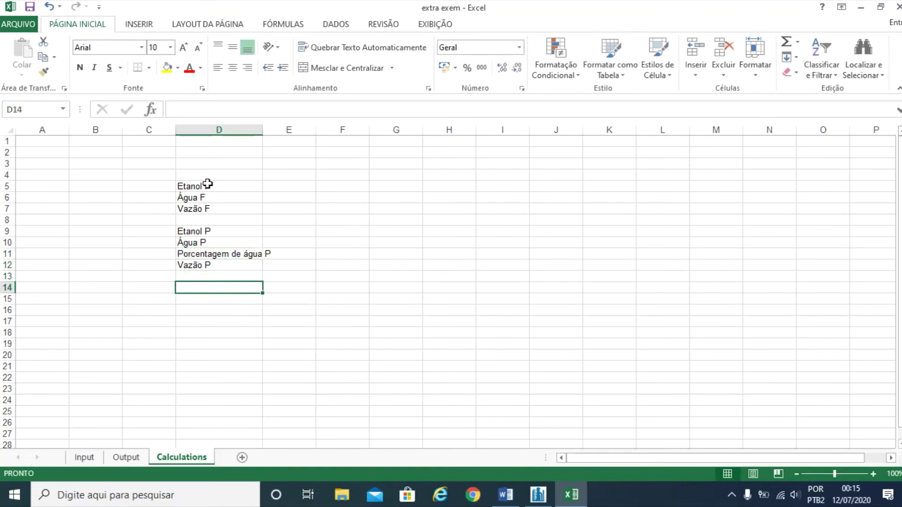
{"action": "type", "text": "Água"}
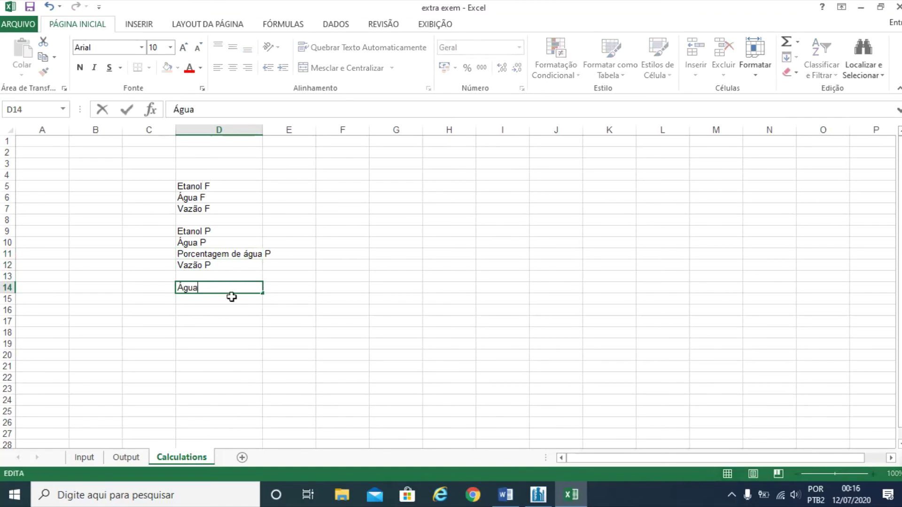
{"action": "type", "text": " W"}
{"action": "key", "text": "Return"}
{"action": "type", "text": "V"}
{"action": "key", "text": "BackSpace"}
{"action": "type", "text": "Vaz"}
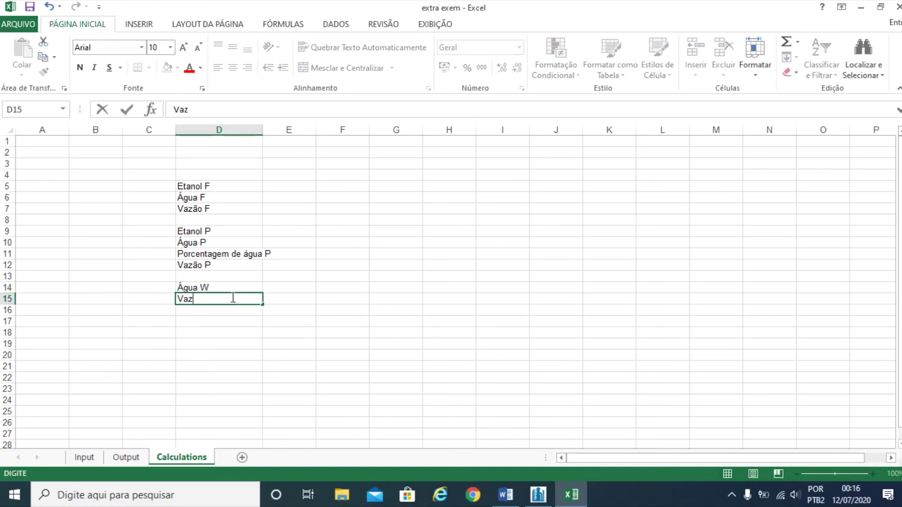
{"action": "type", "text": "ão W"}
{"action": "key", "text": "Return"}
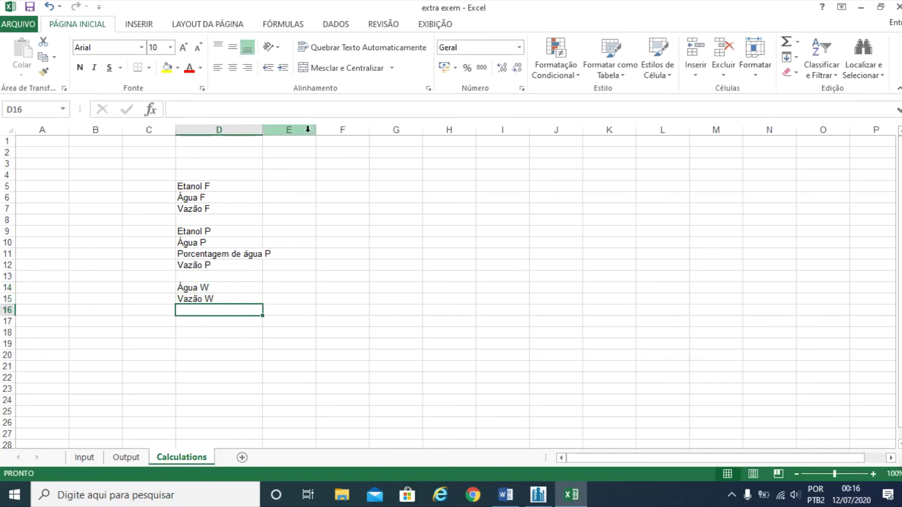
Widen column D to fit its labels and link E5 to the feed's ethanol flow in Input!B13.
{"action": "left_click_drag", "start_coordinate": [263, 125], "coordinate": [282, 126]}
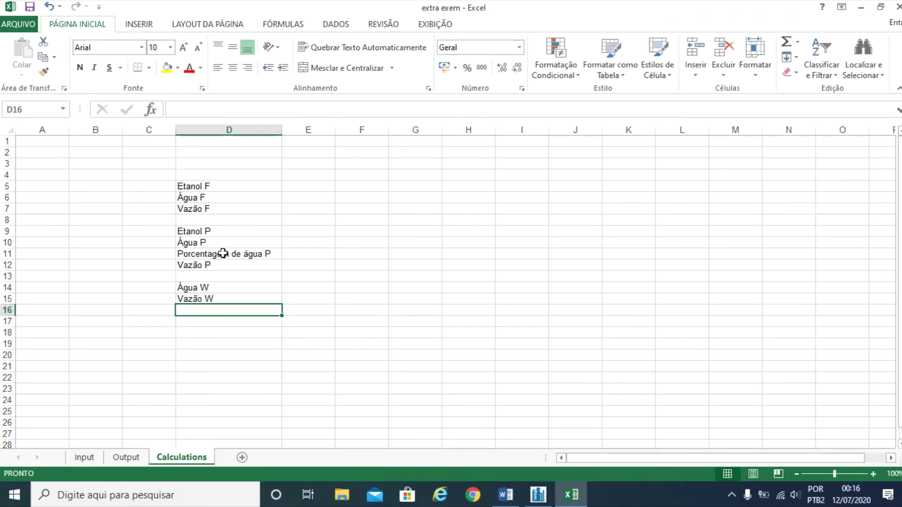
{"action": "left_click", "coordinate": [307, 186]}
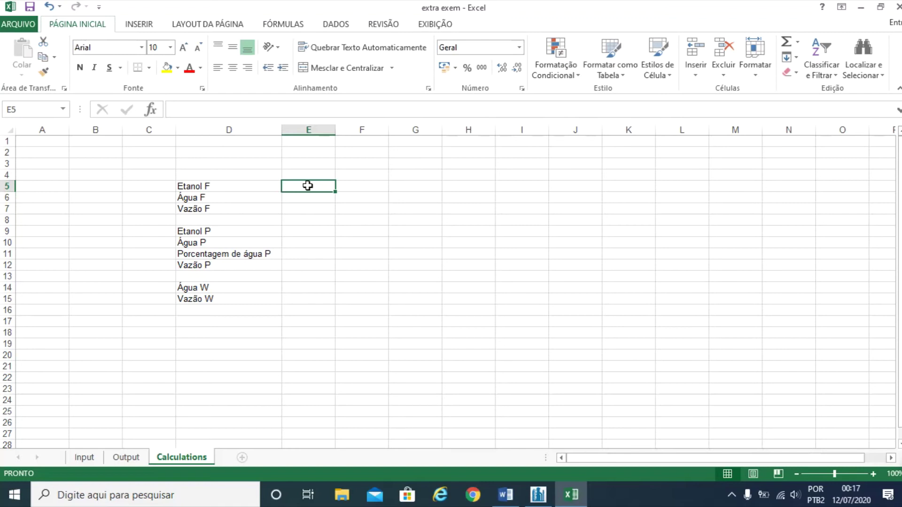
{"action": "type", "text": "="}
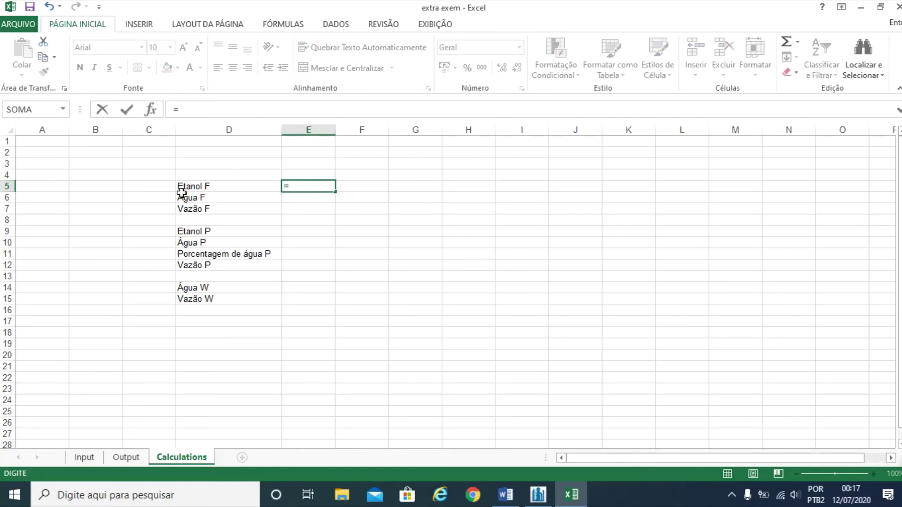
{"action": "left_click", "coordinate": [91, 459]}
{"action": "left_click", "coordinate": [149, 284]}
{"action": "key", "text": "Return"}
Link the "Água F" cell E6 to the feed's water flow in Input!B12.
{"action": "type", "text": "="}
{"action": "left_click", "coordinate": [84, 458]}
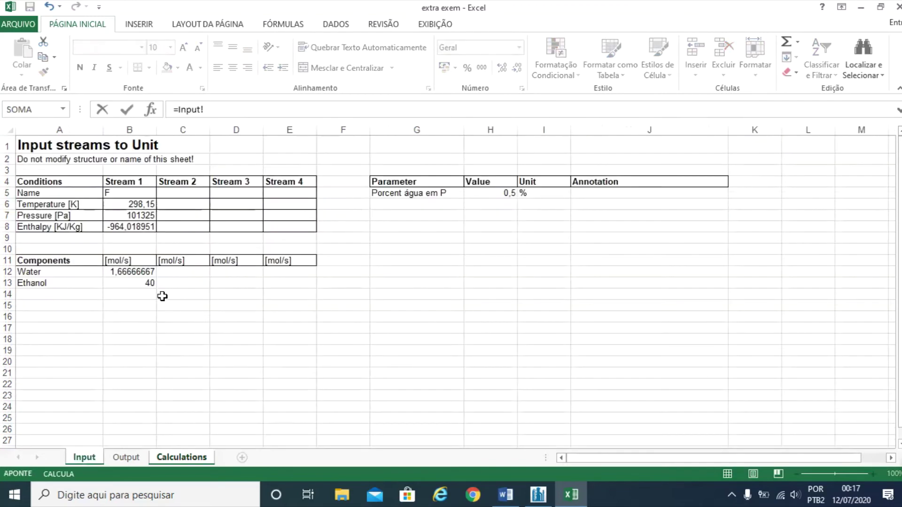
{"action": "left_click", "coordinate": [141, 273]}
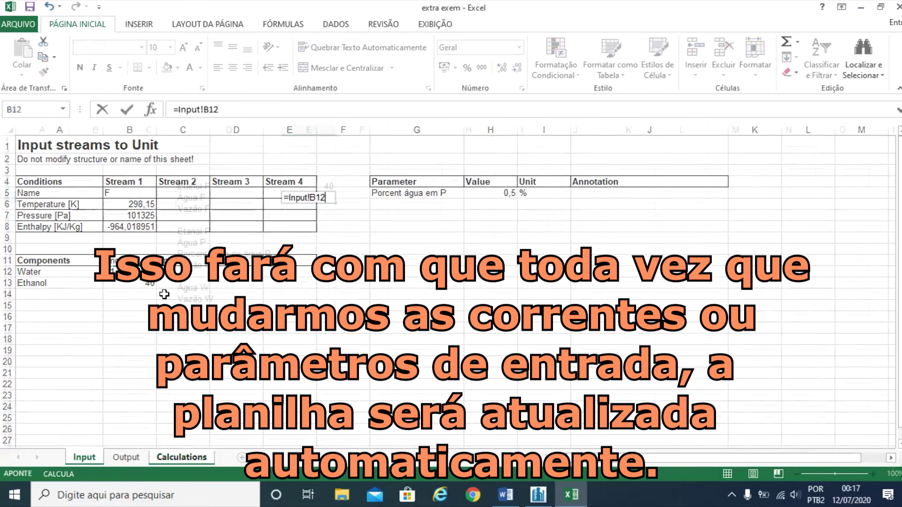
{"action": "key", "text": "Return"}
Calculate "Vazão F" in E7 as the sum of feed ethanol and water, =E5+E6.
{"action": "type", "text": "="}
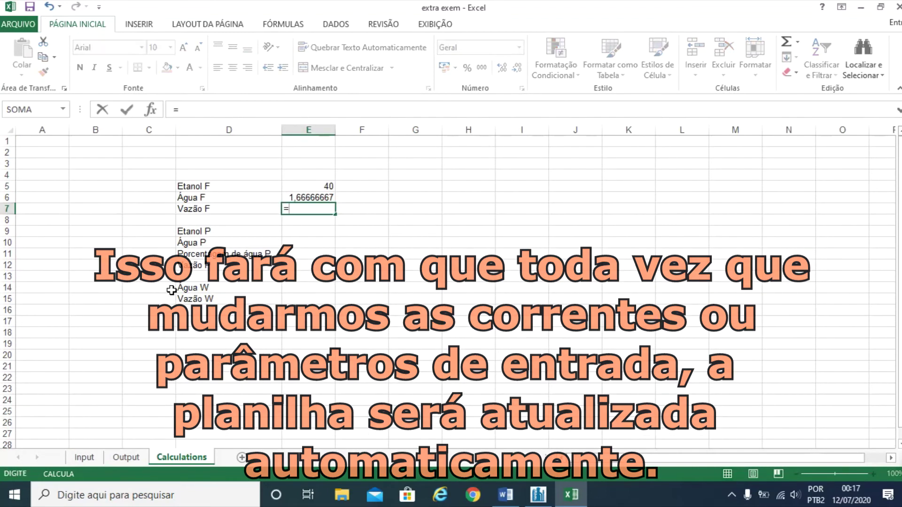
{"action": "left_click", "coordinate": [331, 185]}
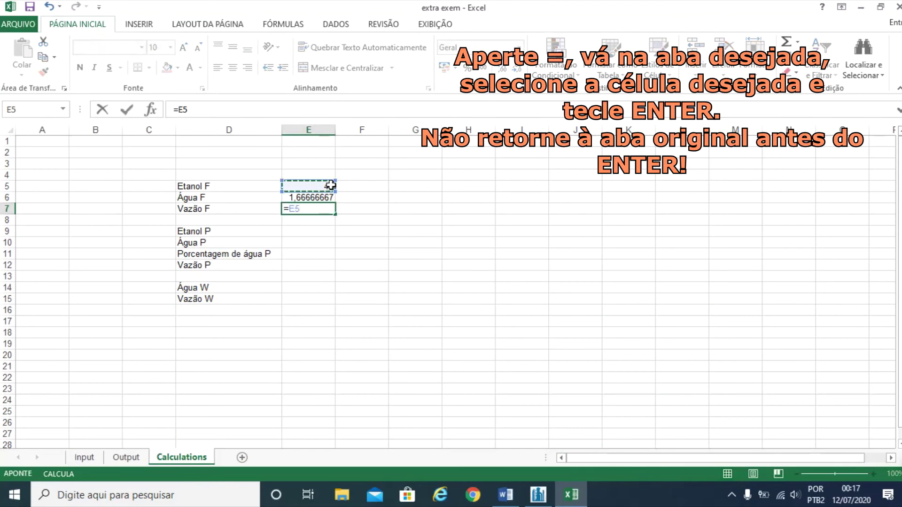
{"action": "type", "text": "+"}
{"action": "left_click", "coordinate": [311, 197]}
{"action": "key", "text": "Return"}
Link "Porcentagem de água P" in E11 to the input parameter as a percentage, =Input!H5%.
{"action": "left_click", "coordinate": [303, 255]}
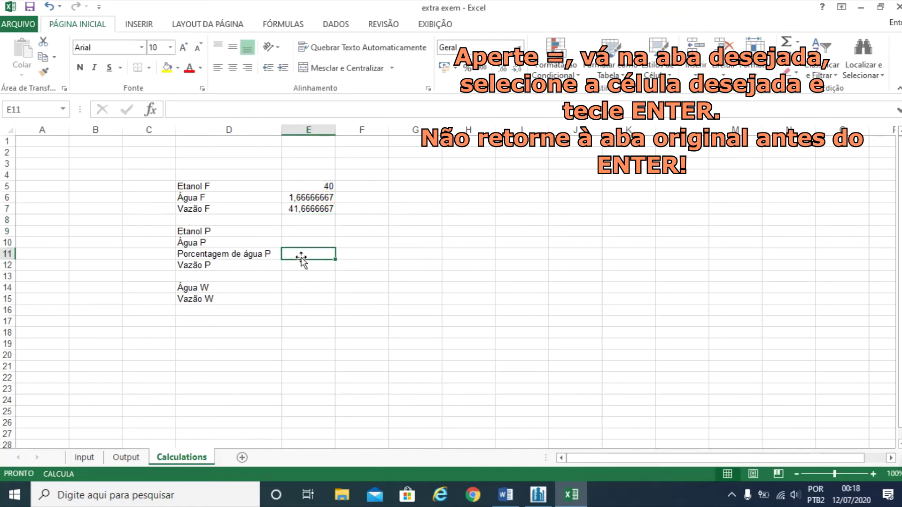
{"action": "type", "text": "="}
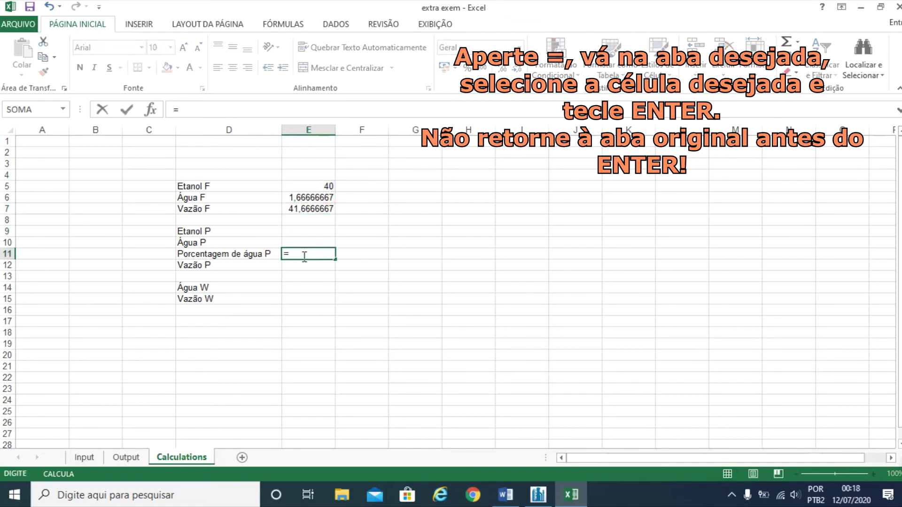
{"action": "left_click", "coordinate": [84, 458]}
{"action": "left_click", "coordinate": [491, 194]}
{"action": "type", "text": "%"}
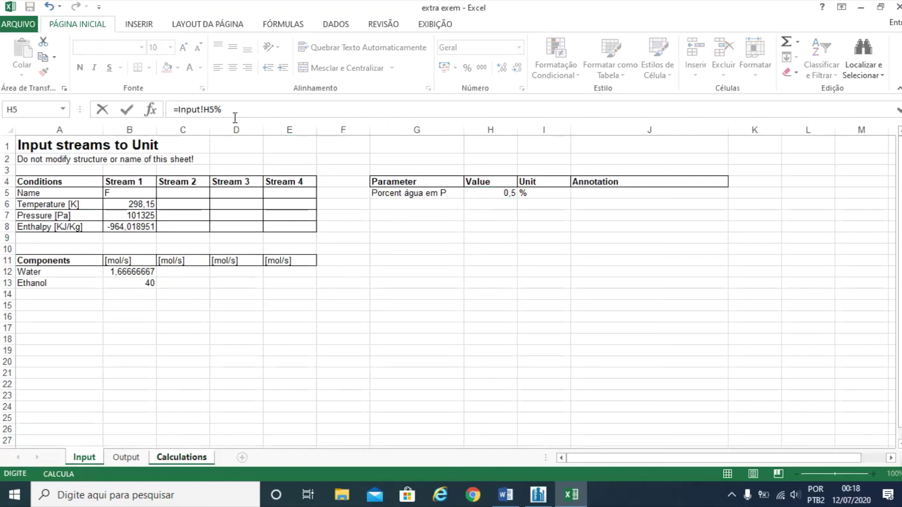
{"action": "key", "text": "Return"}
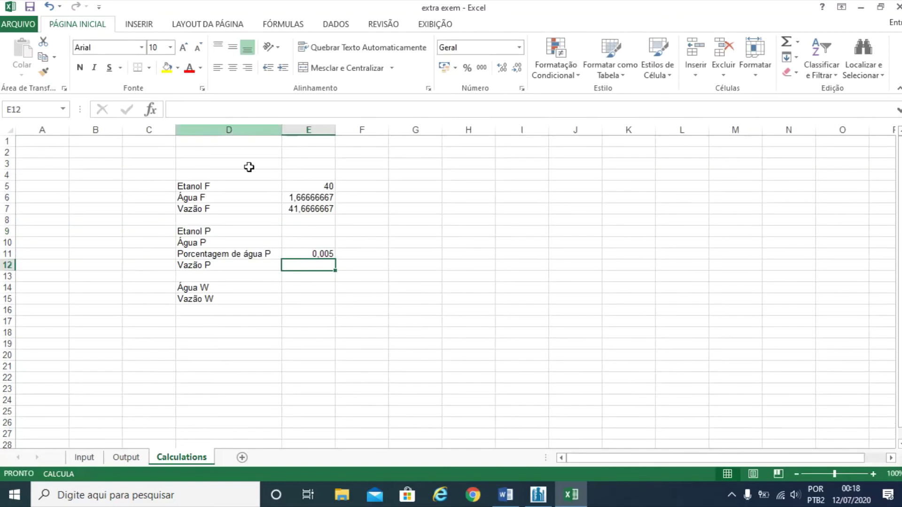
Calculate "Água P" in E10 as the water percentage times the product flow, =E11*E12.
{"action": "key", "text": "Up"}
{"action": "key", "text": "Up"}
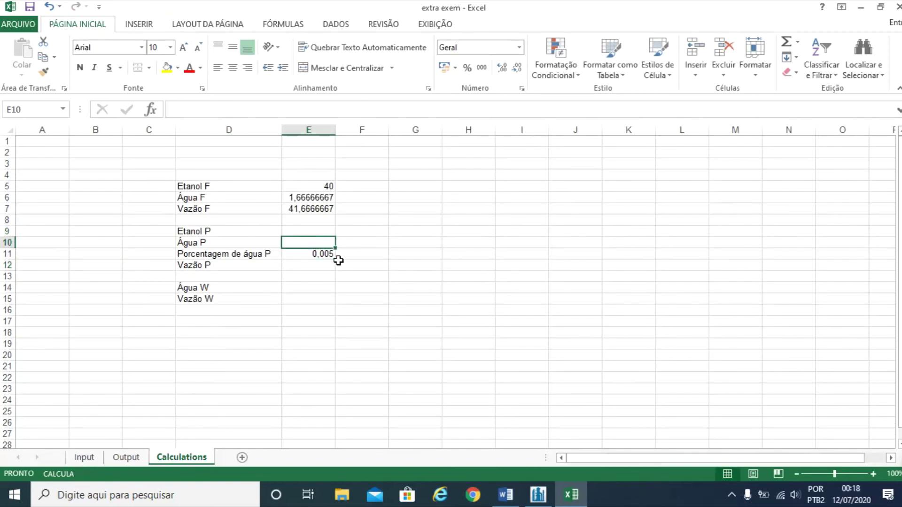
{"action": "type", "text": "="}
{"action": "left_click", "coordinate": [321, 254]}
{"action": "type", "text": "*"}
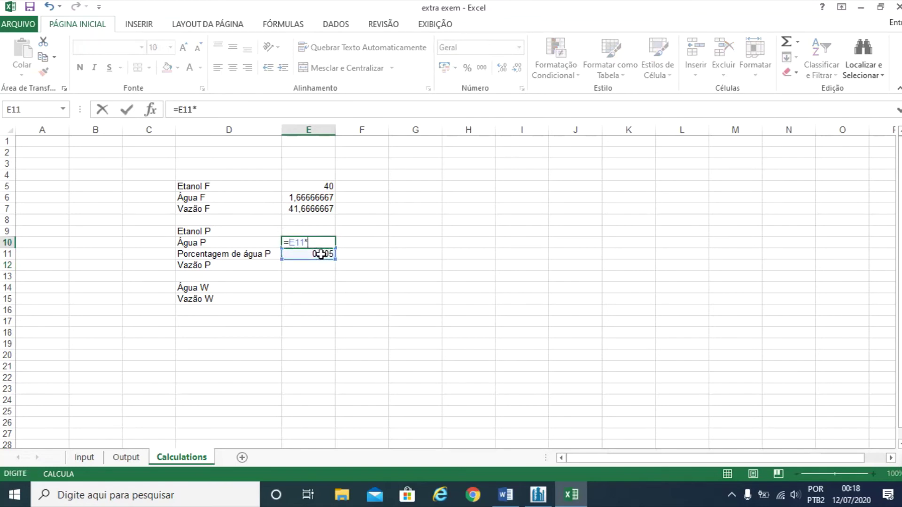
{"action": "left_click", "coordinate": [312, 266]}
{"action": "key", "text": "Return"}
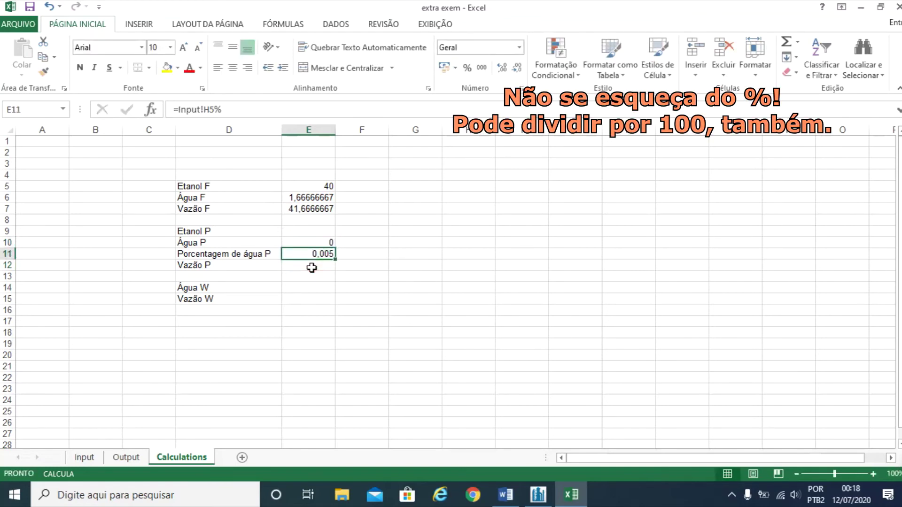
Calculate "Etanol P" in E9 as the product flow minus its water, =E12-E10.
{"action": "left_click", "coordinate": [312, 233]}
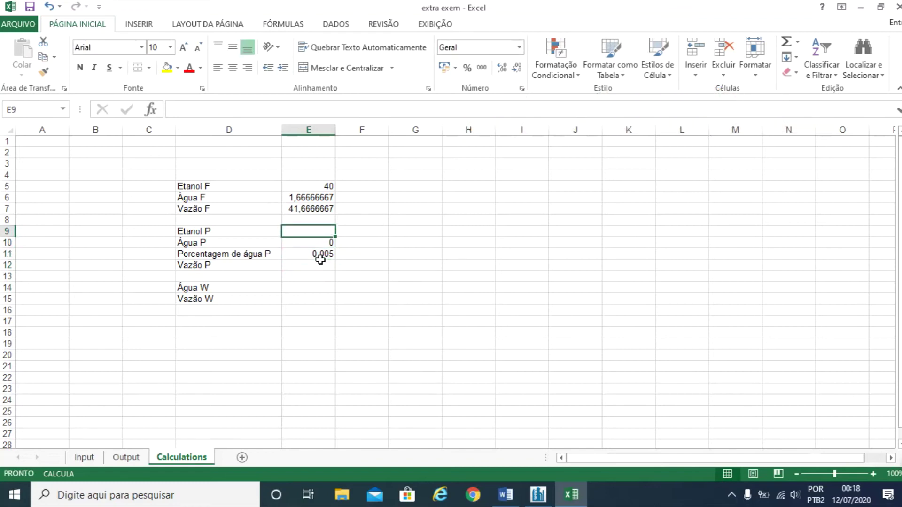
{"action": "type", "text": "="}
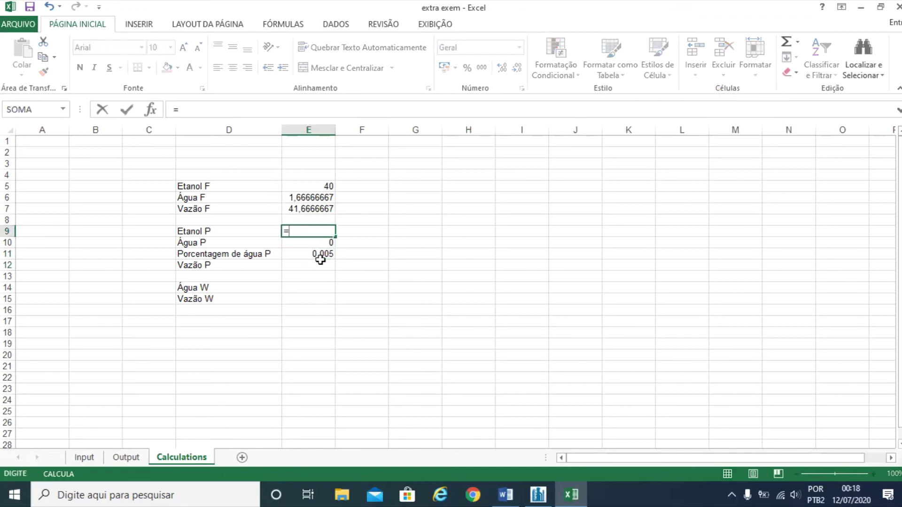
{"action": "left_click", "coordinate": [308, 265]}
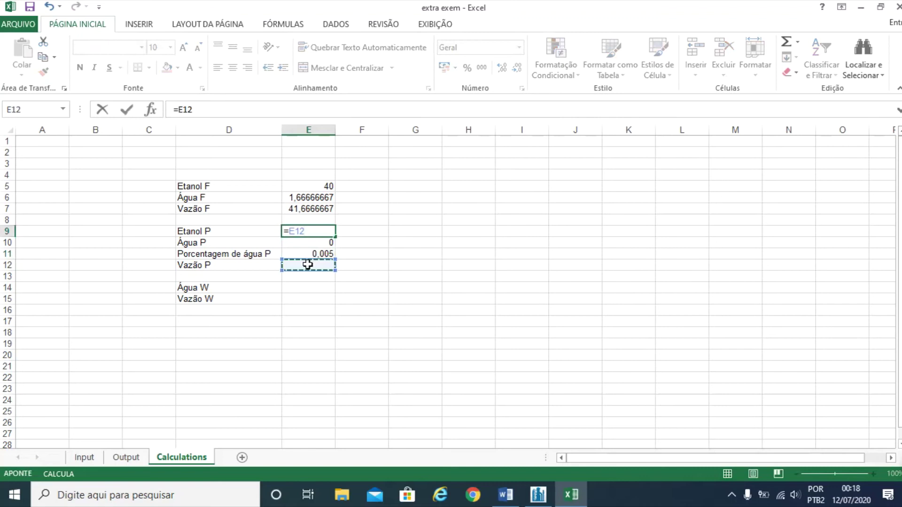
{"action": "type", "text": "-"}
{"action": "left_click", "coordinate": [314, 243]}
{"action": "key", "text": "Return"}
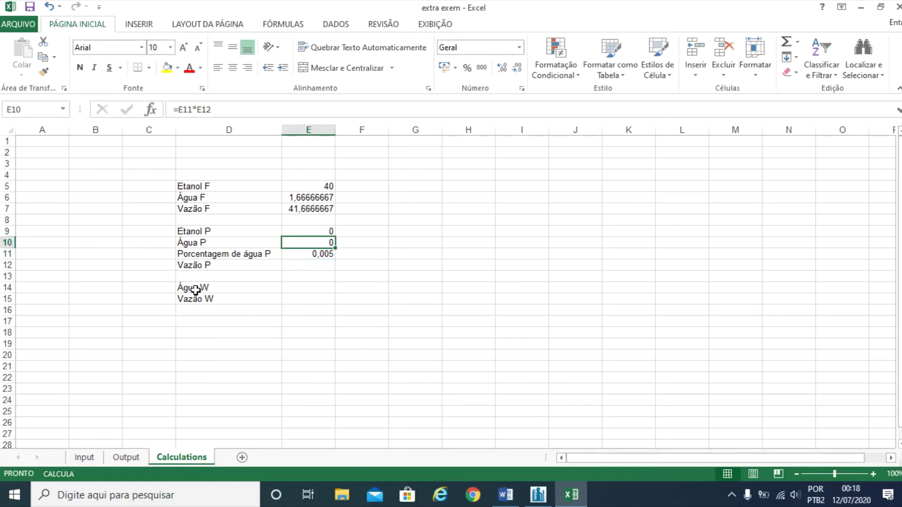
Set "Água W" in E14 equal to the water stream's total flow, =E15.
{"action": "left_click", "coordinate": [291, 290]}
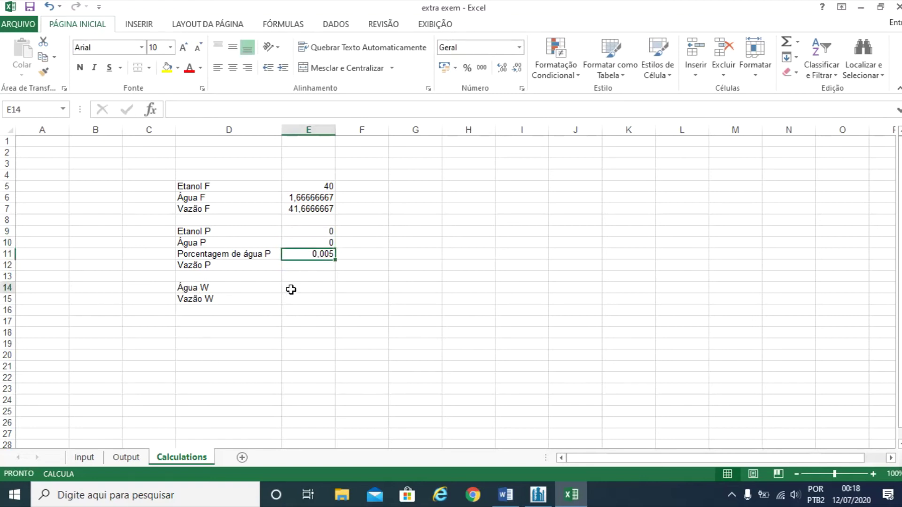
{"action": "type", "text": "="}
{"action": "left_click", "coordinate": [318, 305]}
{"action": "key", "text": "Return"}
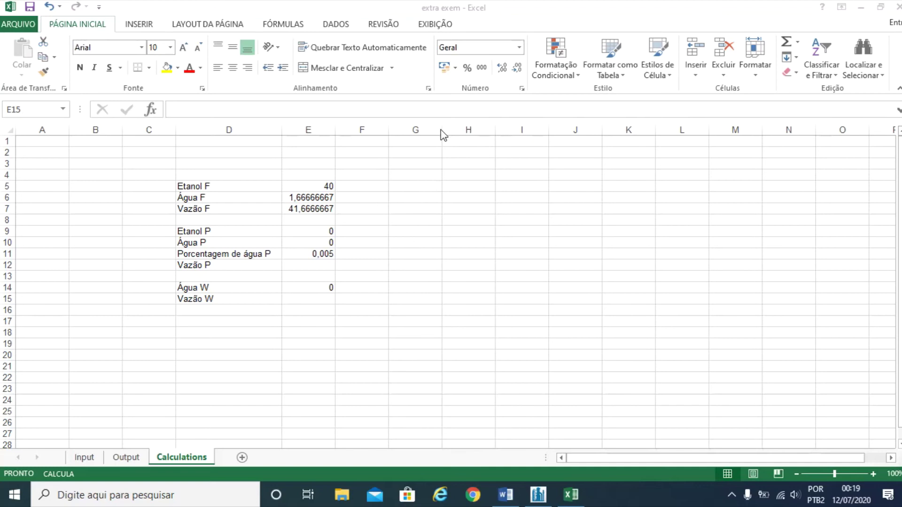
Widen column G and enter the balance labels "BM global" in G5 and "BM água" in G6.
{"action": "key", "text": "alt+Tab"}
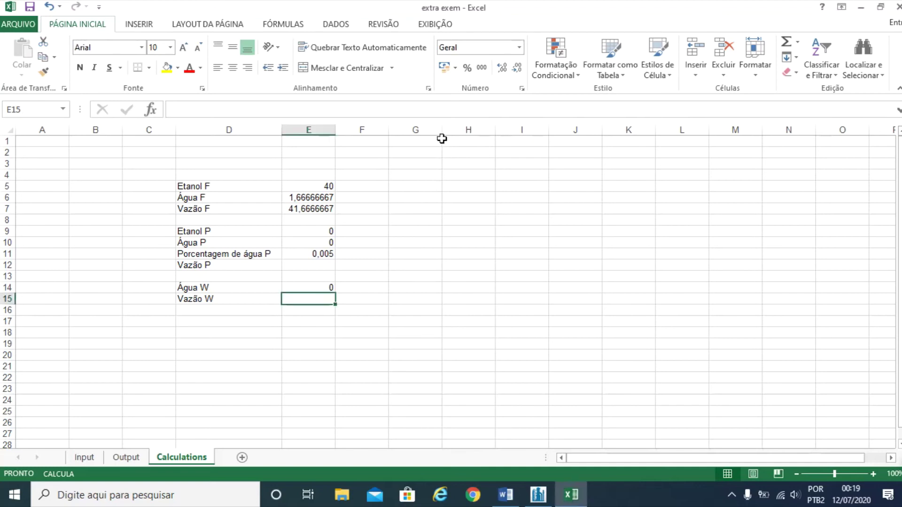
{"action": "left_click", "coordinate": [438, 130]}
{"action": "left_click_drag", "start_coordinate": [442, 130], "coordinate": [466, 133]}
{"action": "left_click_drag", "start_coordinate": [449, 185], "coordinate": [453, 219]}
{"action": "left_click", "coordinate": [451, 186]}
{"action": "type", "text": "BM glob"}
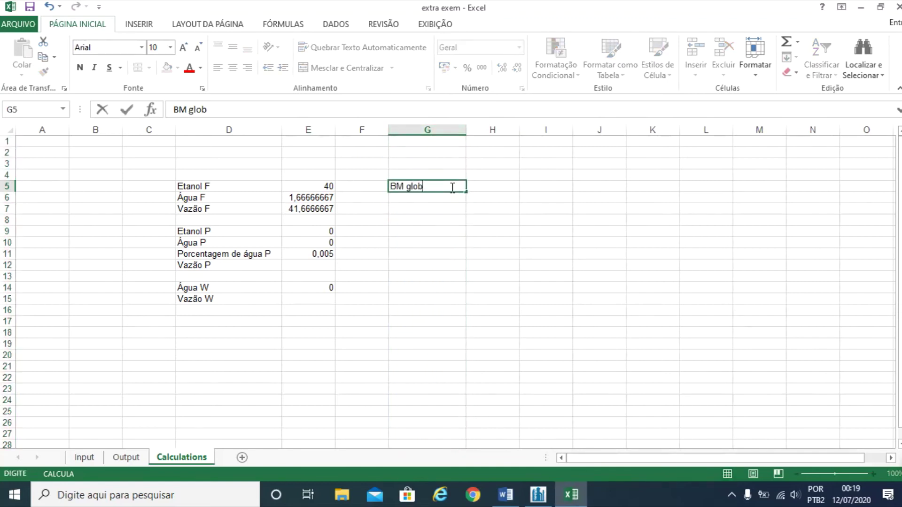
{"action": "type", "text": "al"}
{"action": "key", "text": "Return"}
{"action": "type", "text": "BM "}
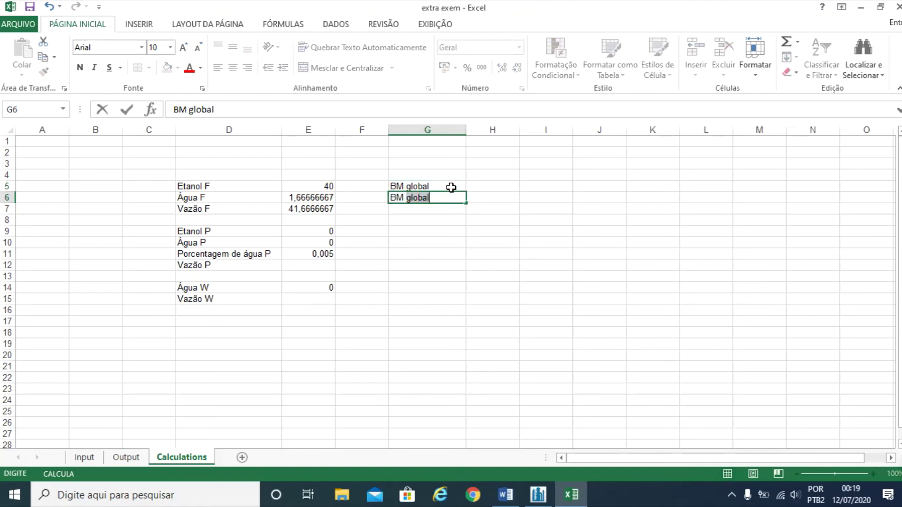
{"action": "type", "text": "água"}
Write the global mass balance "150 = W + P" as text in H5.
{"action": "left_click", "coordinate": [491, 188]}
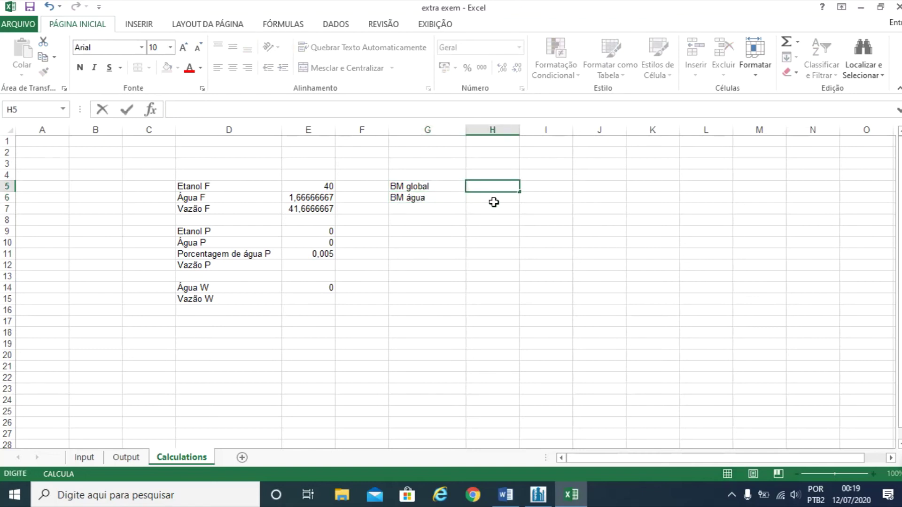
{"action": "type", "text": "150 = W + P"}
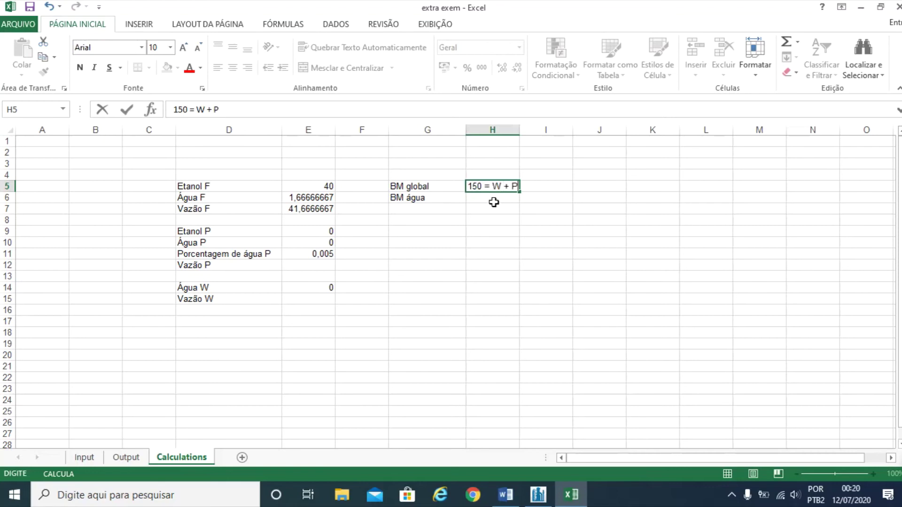
{"action": "key", "text": "Return"}
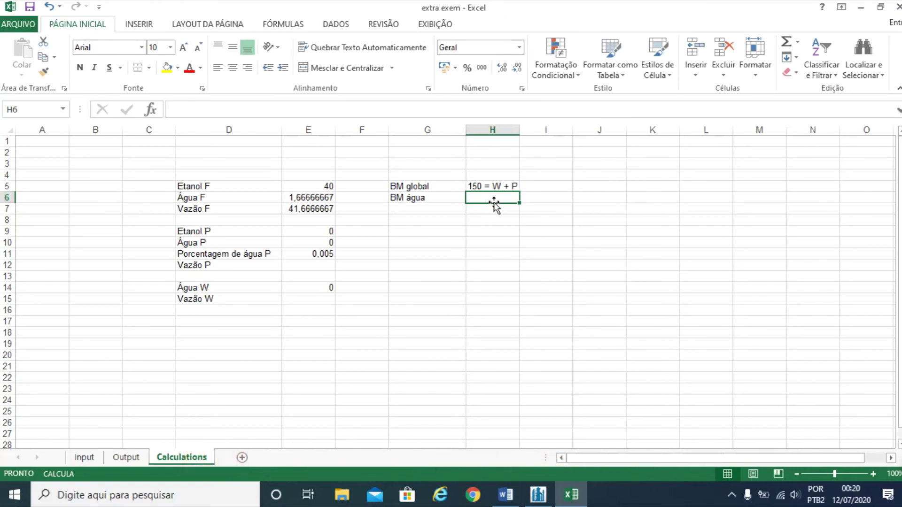
Write the water balance "0,04*150 = W + 0,005*P" in H6 and widen column H to fit it.
{"action": "type", "text": "0,04*"}
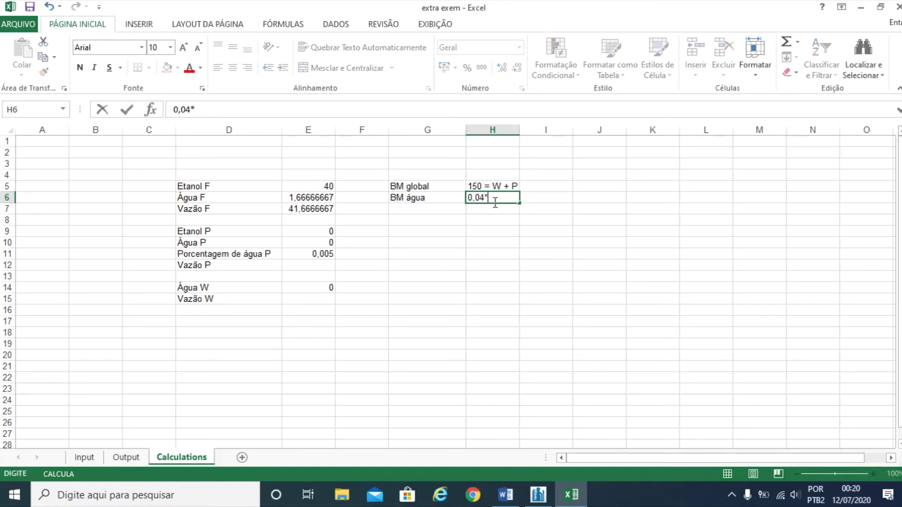
{"action": "type", "text": "150 = W + 0,000"}
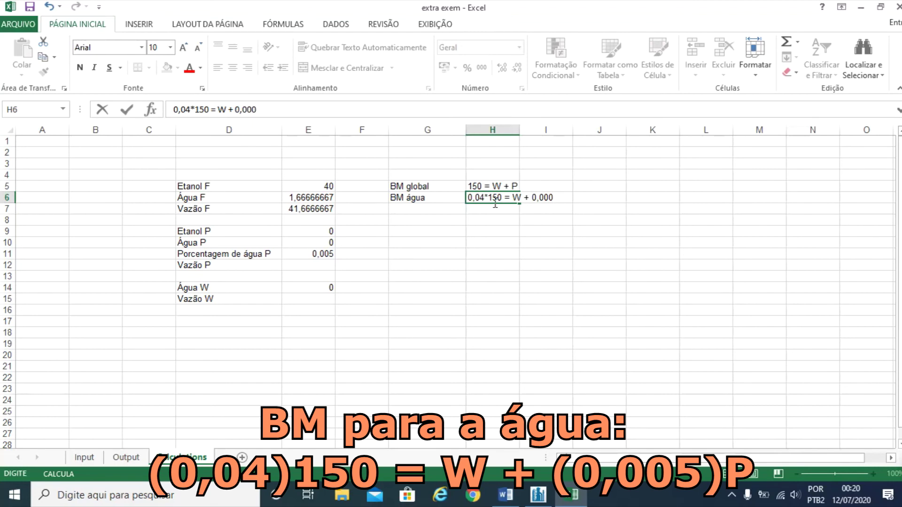
{"action": "key", "text": "BackSpace"}
{"action": "type", "text": "5*P"}
{"action": "key", "text": "Return"}
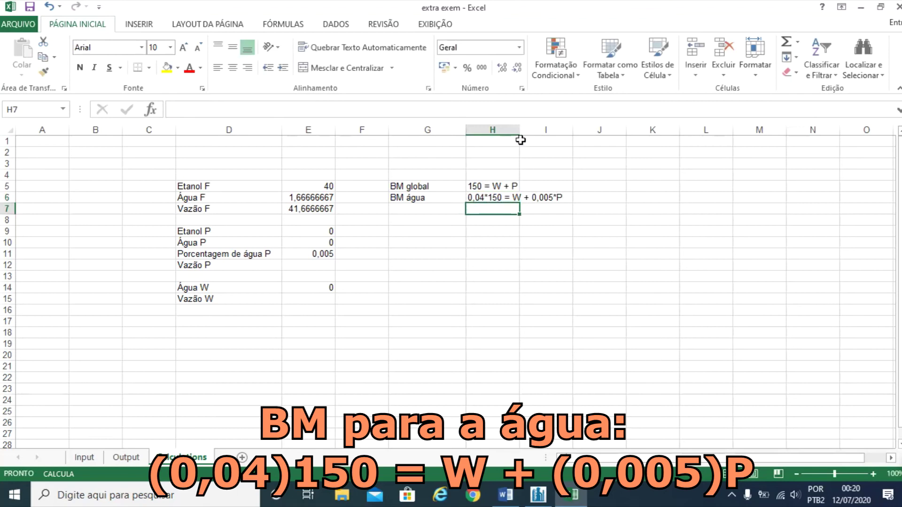
{"action": "left_click_drag", "start_coordinate": [519, 131], "coordinate": [573, 132]}
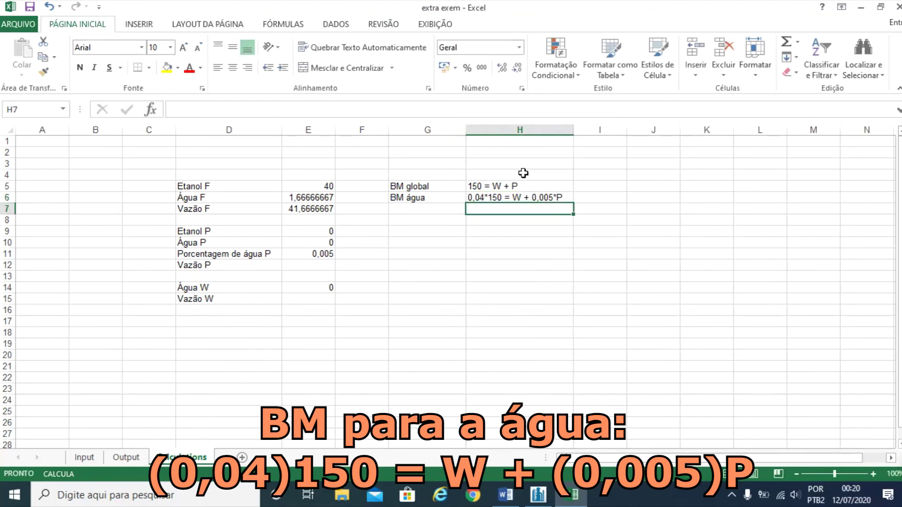
Enter the matrix labels "Coeficientes" in G10 and "Variáveis" in G12, leaving row 11 empty between them.
{"action": "left_click", "coordinate": [400, 245]}
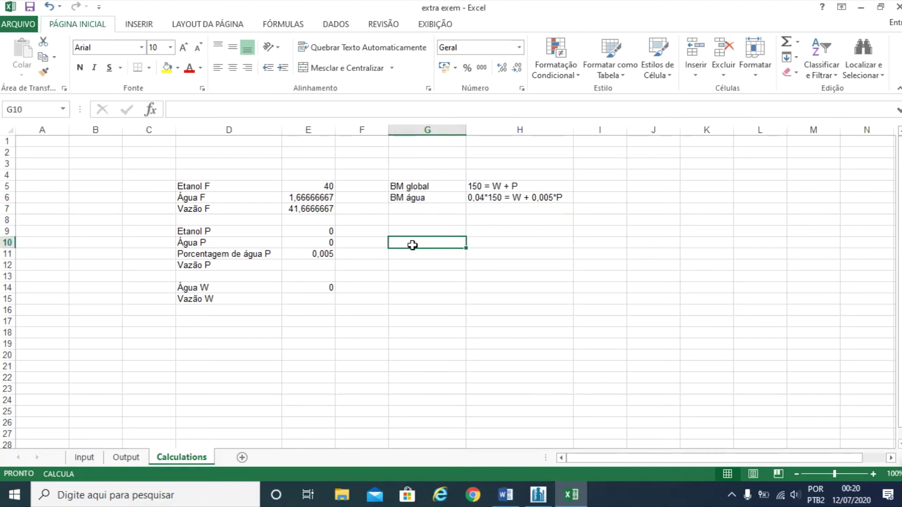
{"action": "type", "text": "Coefi"}
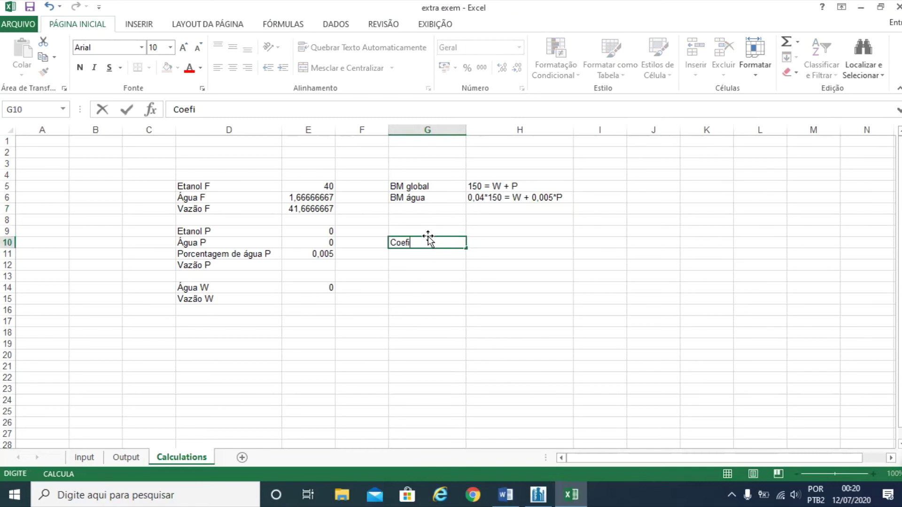
{"action": "type", "text": "ecientes"}
{"action": "key", "text": "Return"}
{"action": "key", "text": "Return"}
{"action": "type", "text": "Va"}
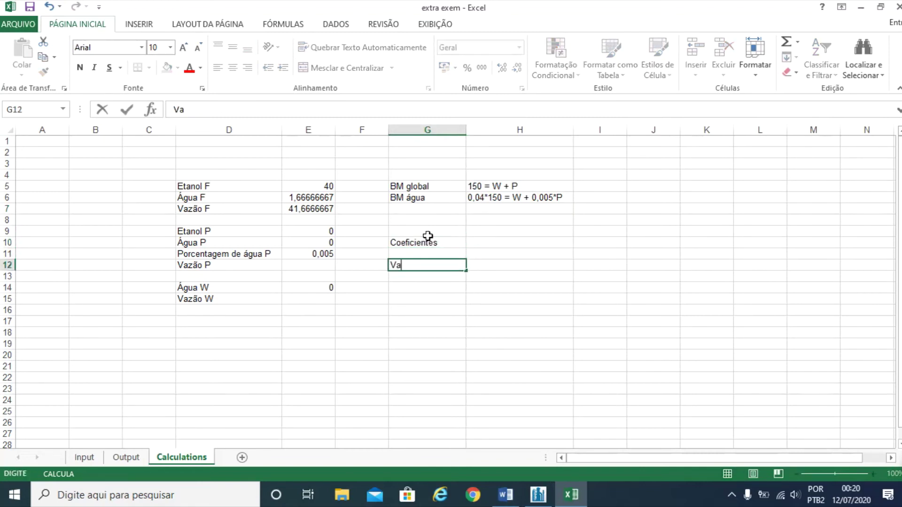
{"action": "key", "text": "Return"}
Finish the "Variáveis" label in G12 and enter the label "Independentes" in G14, leaving row 13 empty.
{"action": "key", "text": "Return"}
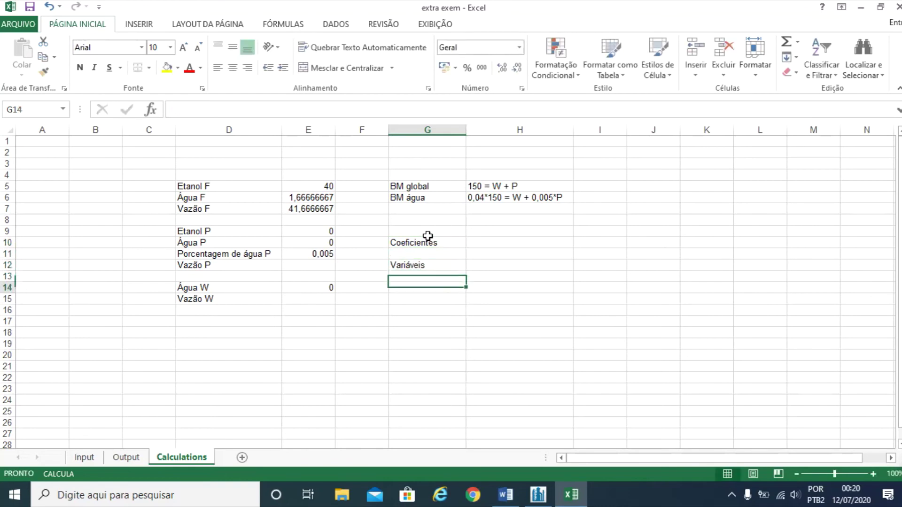
{"action": "type", "text": "Inde"}
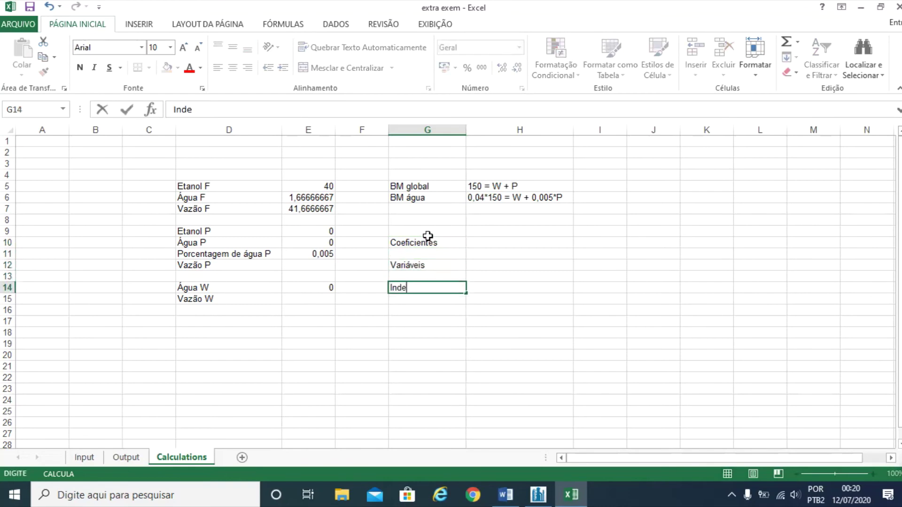
{"action": "type", "text": "pendentes"}
{"action": "key", "text": "Return"}
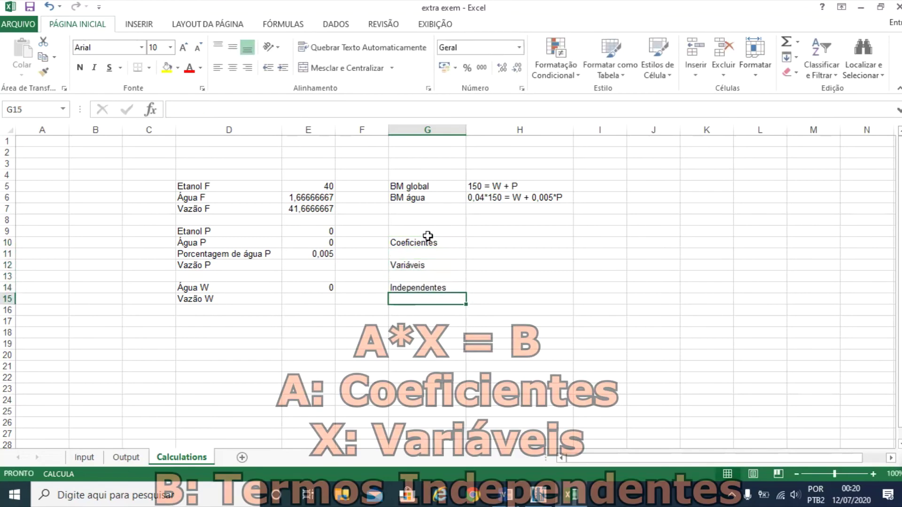
Enter the global balance coefficients for W and P as 1 in H10 and 1 in I10.
{"action": "left_click", "coordinate": [492, 242]}
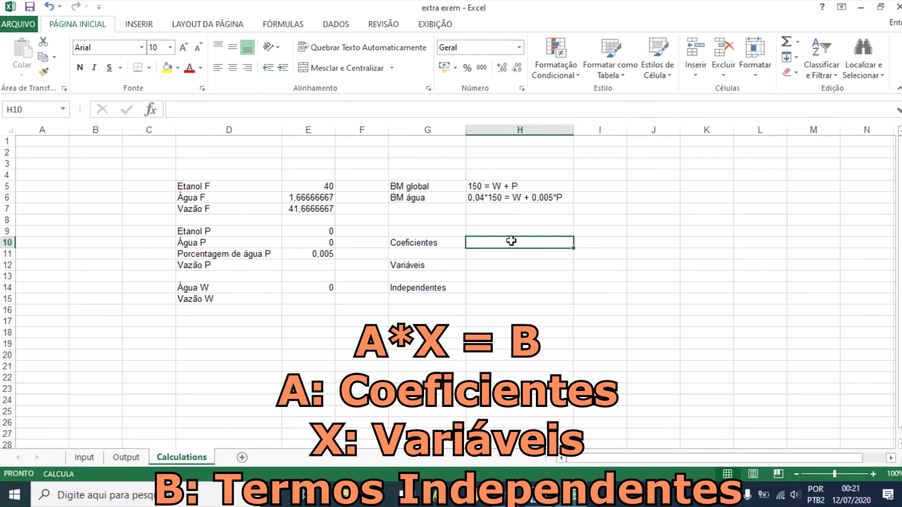
{"action": "type", "text": "1"}
{"action": "key", "text": "Return"}
{"action": "key", "text": "Right"}
{"action": "key", "text": "Up"}
{"action": "type", "text": "1"}
{"action": "key", "text": "Return"}
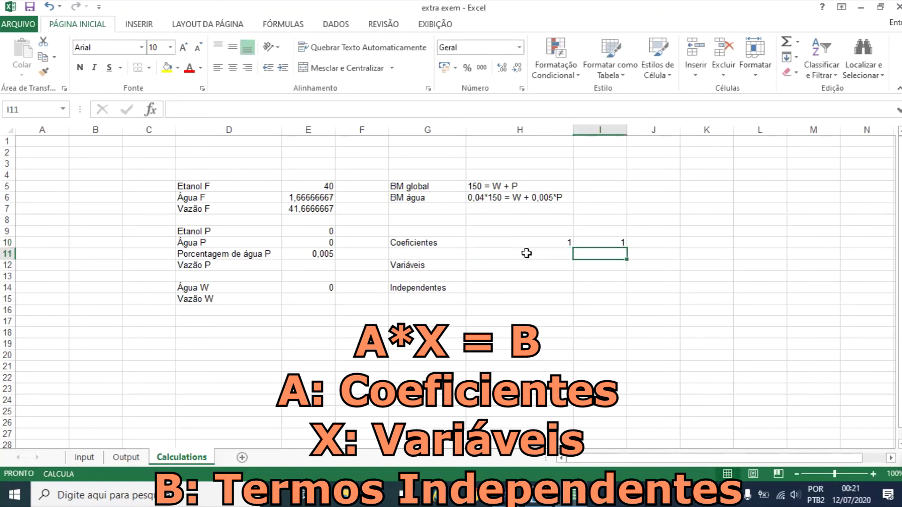
Enter the water balance coefficients, with 1 in H11 for W and the formula =E11 in I11 for P.
{"action": "left_click", "coordinate": [526, 257]}
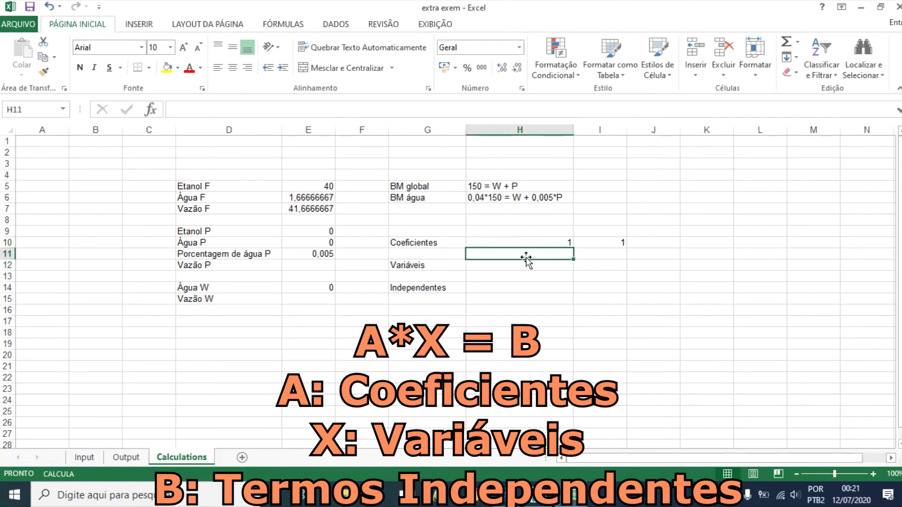
{"action": "key", "text": "Down"}
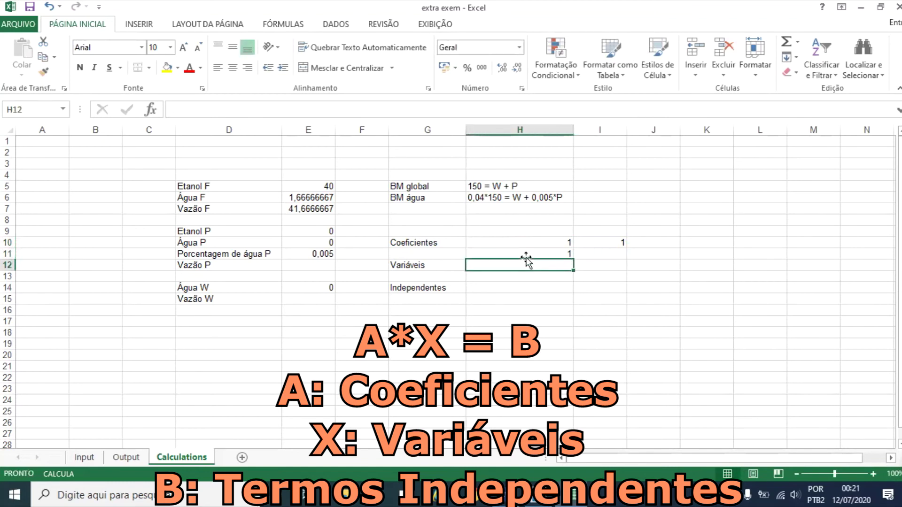
{"action": "left_click", "coordinate": [596, 255]}
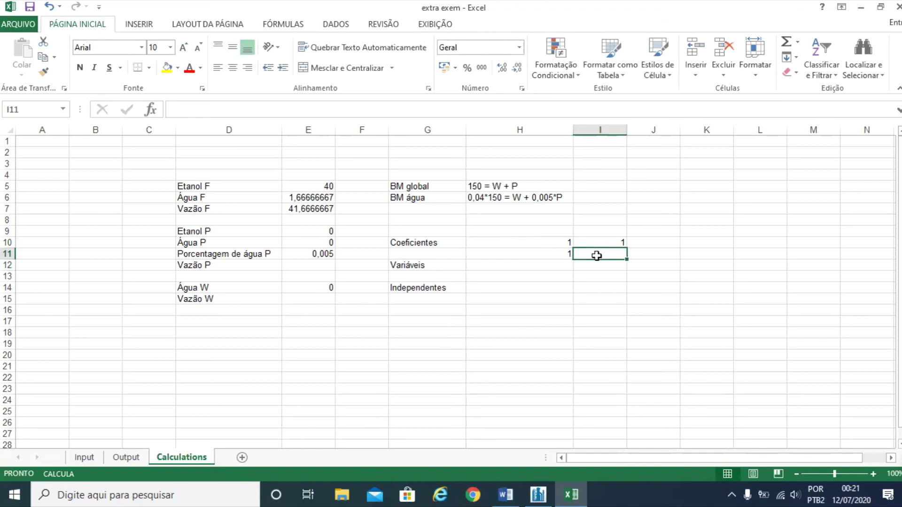
{"action": "type", "text": "="}
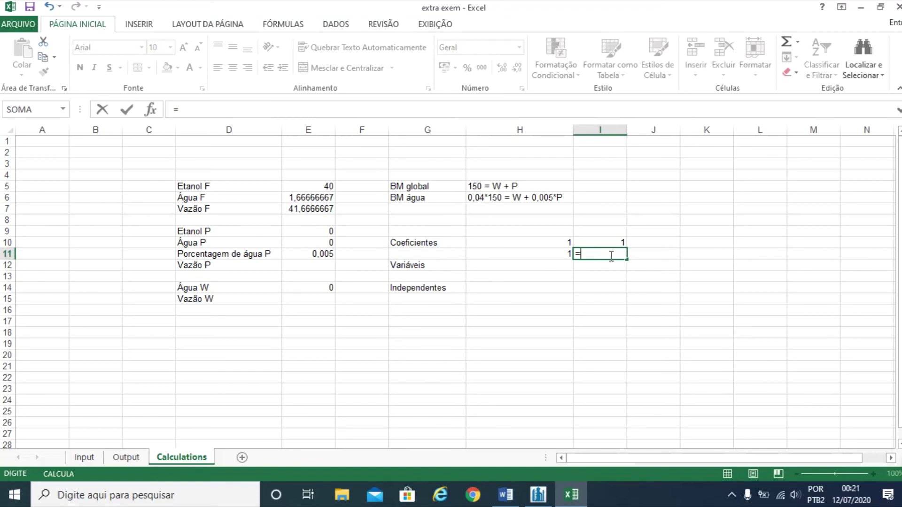
{"action": "left_click", "coordinate": [304, 253]}
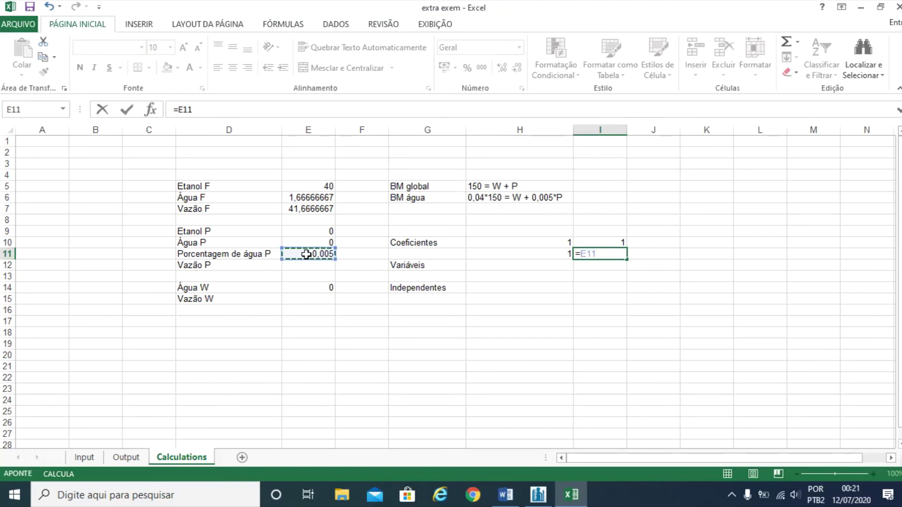
{"action": "key", "text": "Return"}
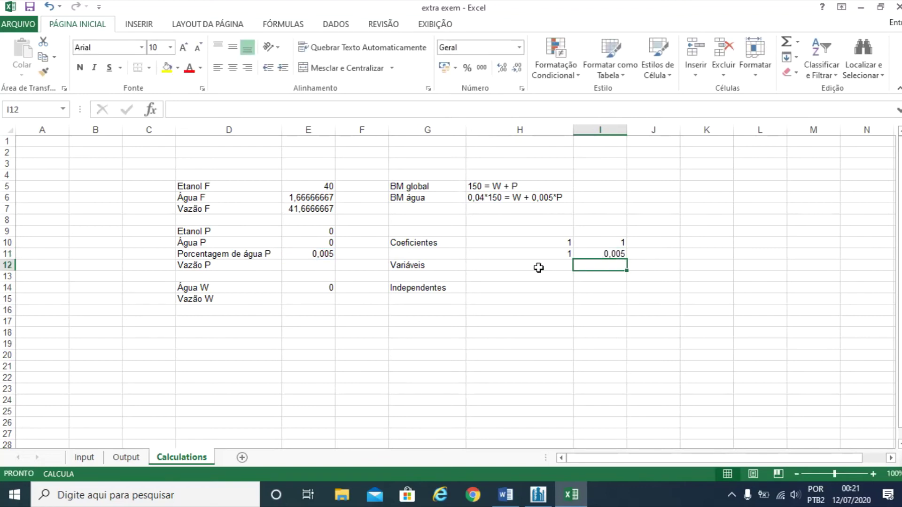
Label the variable rows with "W" in I12 and "P" in I13.
{"action": "left_click", "coordinate": [504, 268]}
{"action": "left_click", "coordinate": [597, 265]}
{"action": "type", "text": "W"}
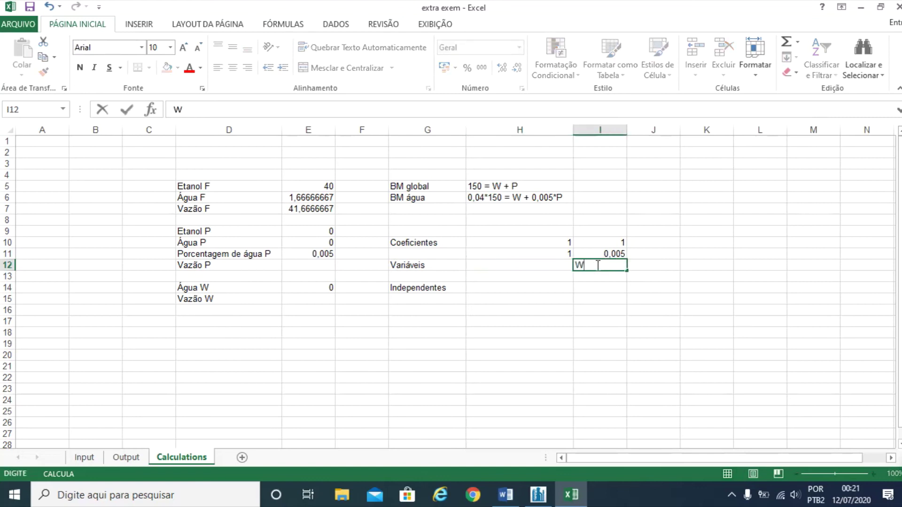
{"action": "key", "text": "Return"}
{"action": "type", "text": "P"}
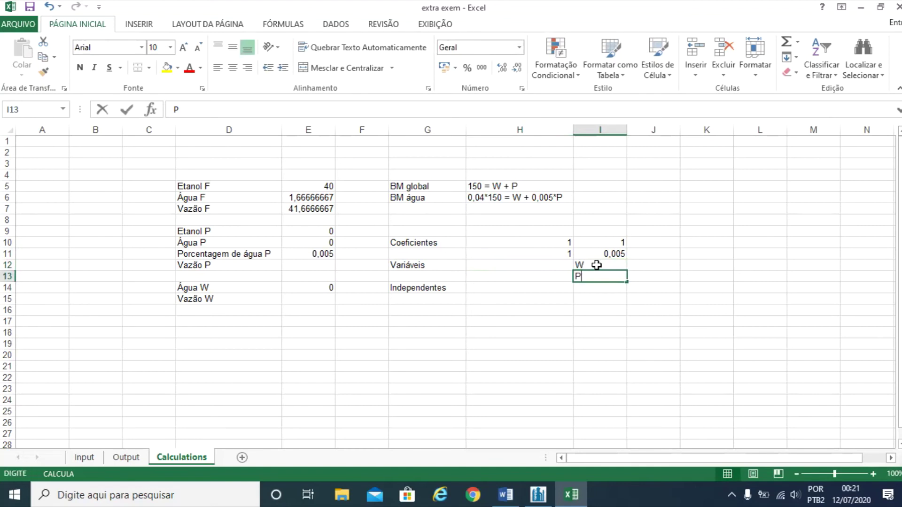
{"action": "key", "text": "Return"}
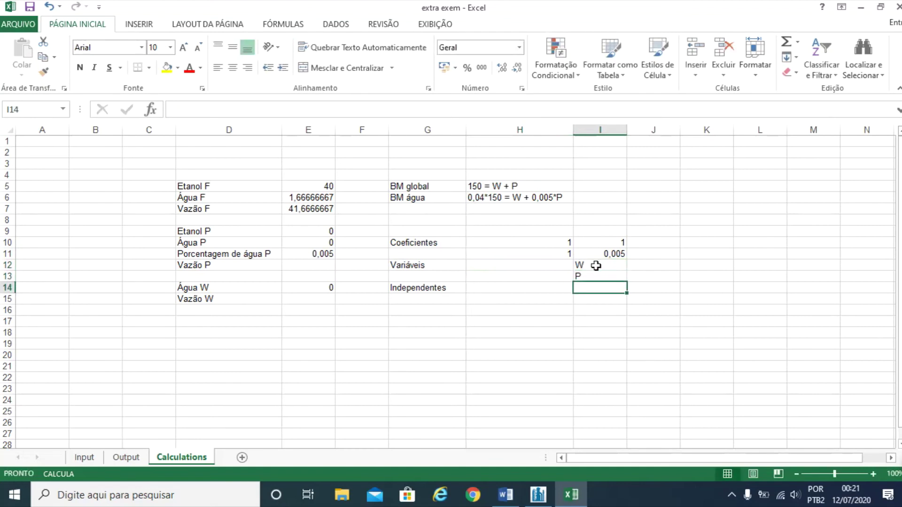
Fill the independent terms by linking H14 to the feed flow in E7 and H15 to the feed water in E6.
{"action": "left_click", "coordinate": [520, 286]}
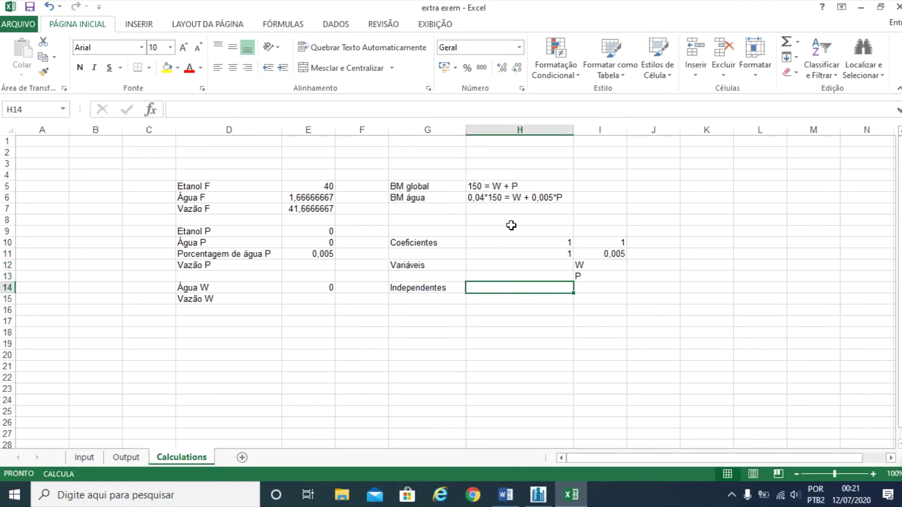
{"action": "type", "text": "="}
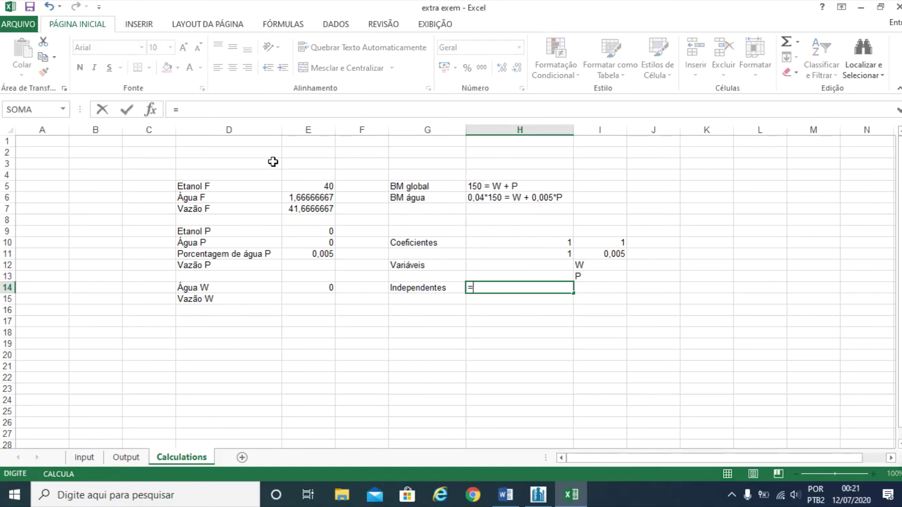
{"action": "left_click", "coordinate": [306, 209]}
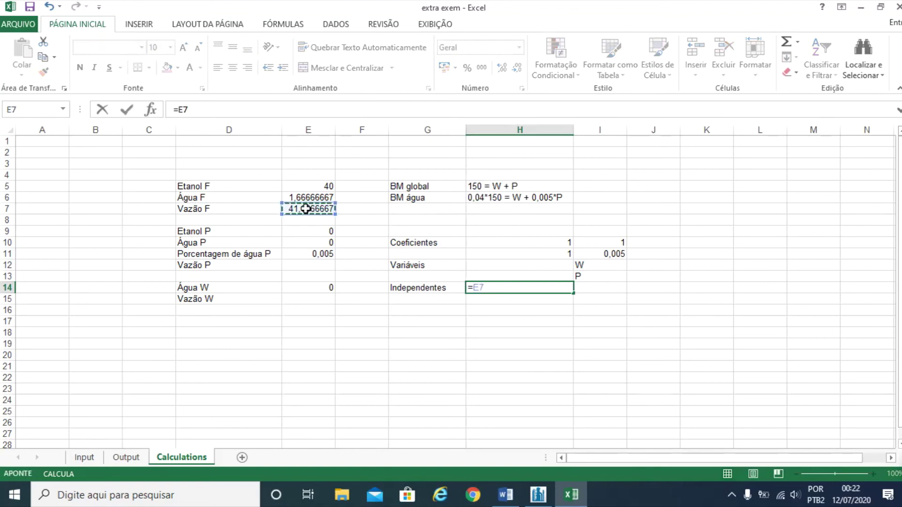
{"action": "key", "text": "Return"}
{"action": "type", "text": "="}
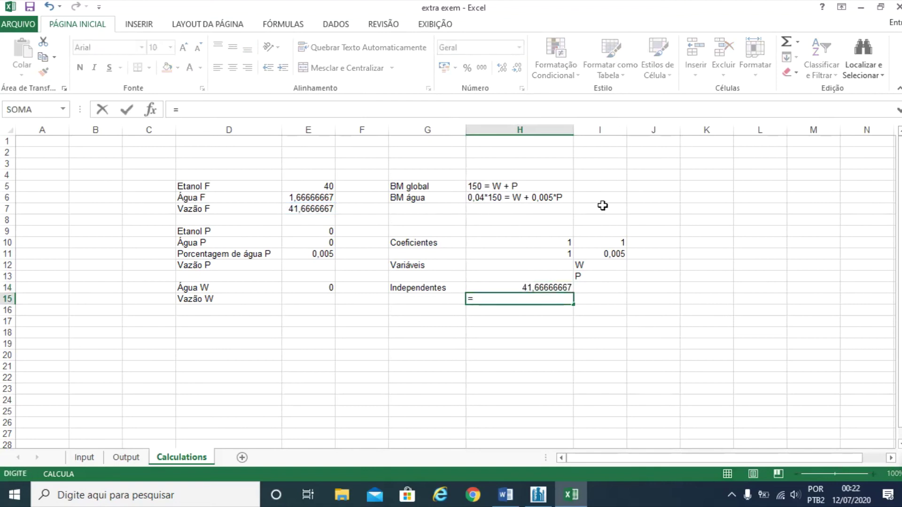
{"action": "left_click", "coordinate": [303, 201]}
{"action": "key", "text": "Return"}
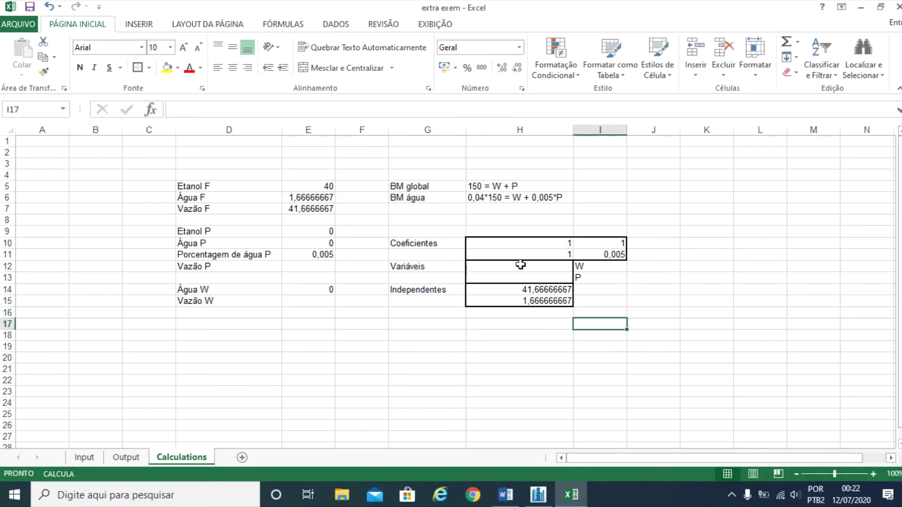
Solve for W and P in H12:H13 with the array formula =MATRIZ.MULT(MATRIZ.INVERSO(H10:I11);H14:H15).
{"action": "left_click_drag", "start_coordinate": [518, 265], "coordinate": [517, 273]}
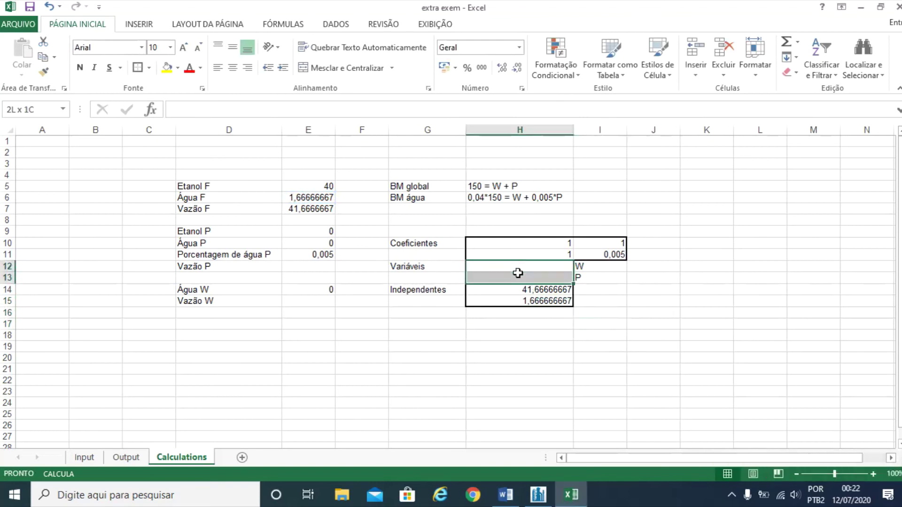
{"action": "key", "text": "F2"}
{"action": "type", "text": "="}
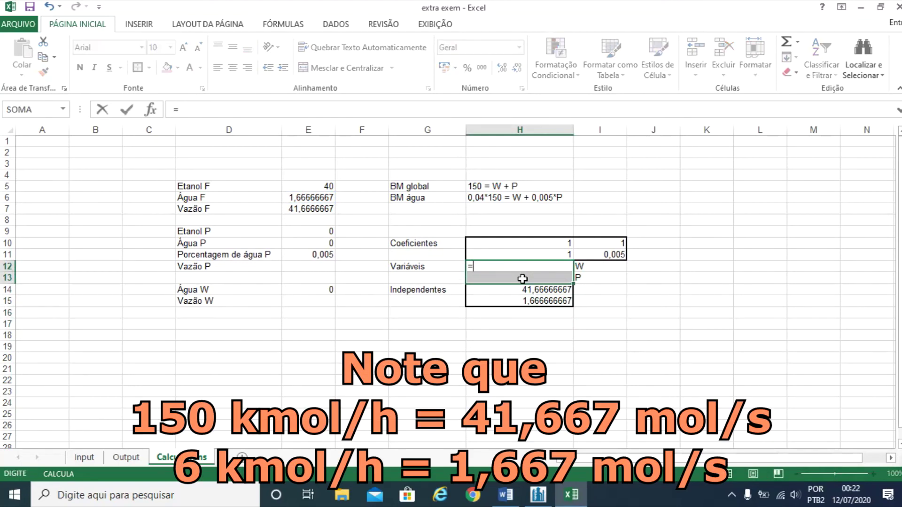
{"action": "type", "text": "Ma"}
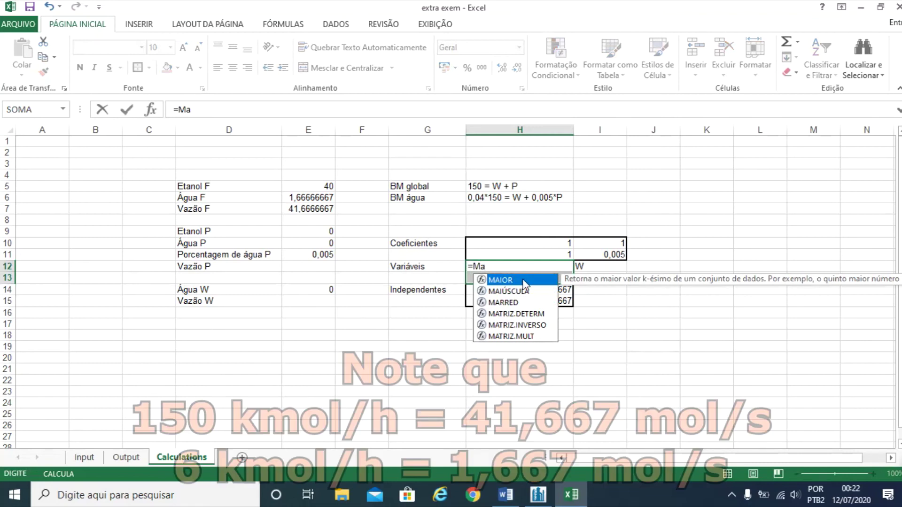
{"action": "type", "text": "triz"}
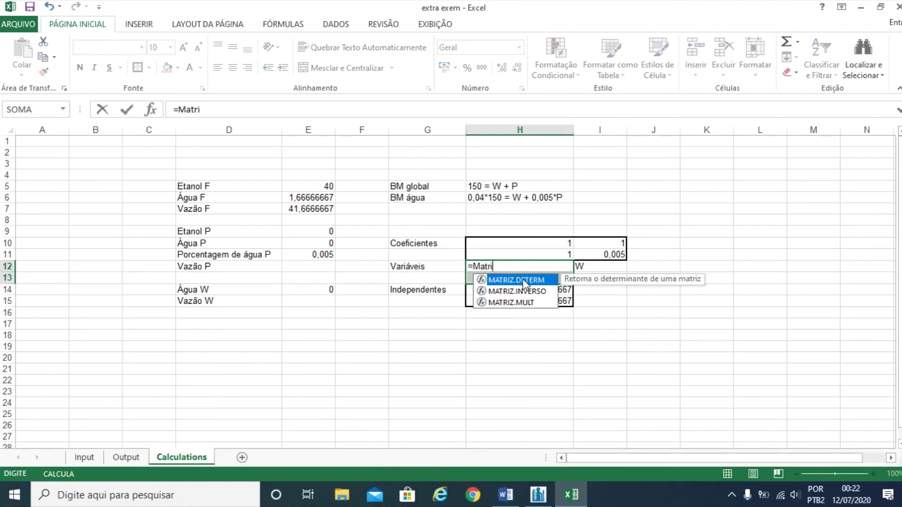
{"action": "left_click", "coordinate": [518, 306]}
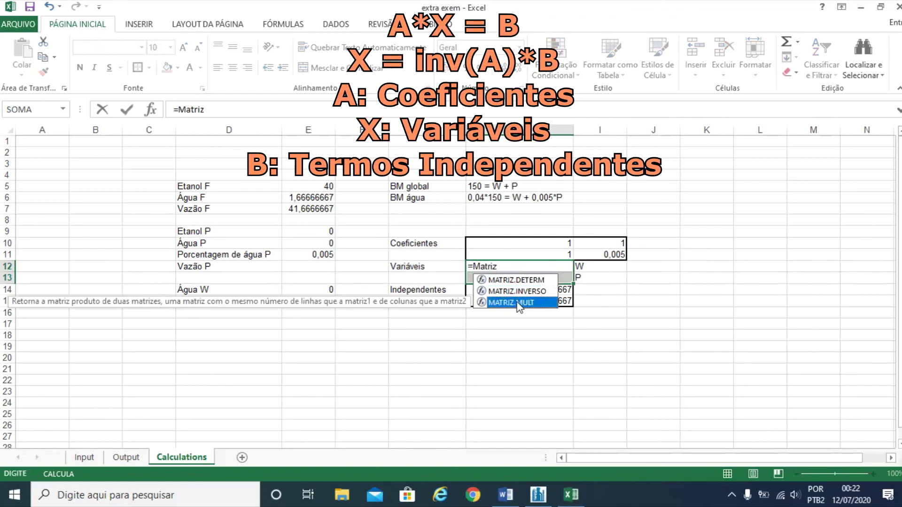
{"action": "double_click", "coordinate": [518, 304]}
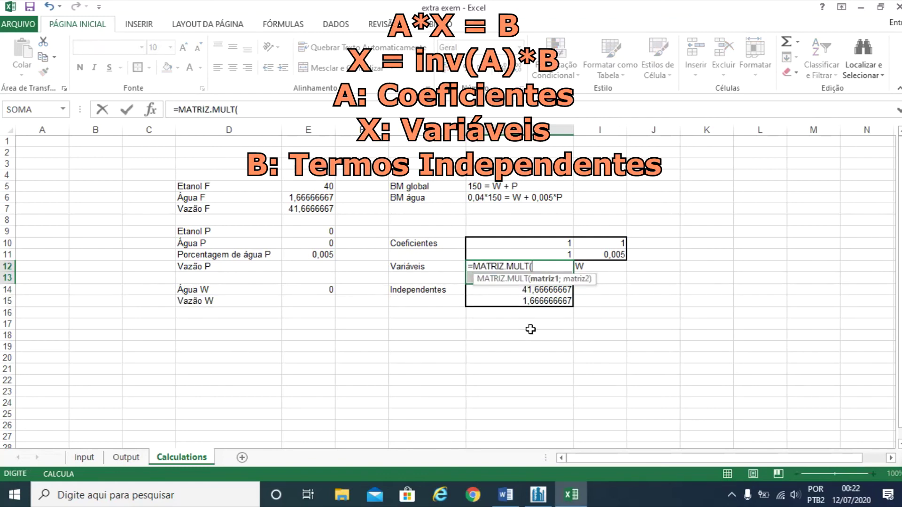
{"action": "type", "text": "matri"}
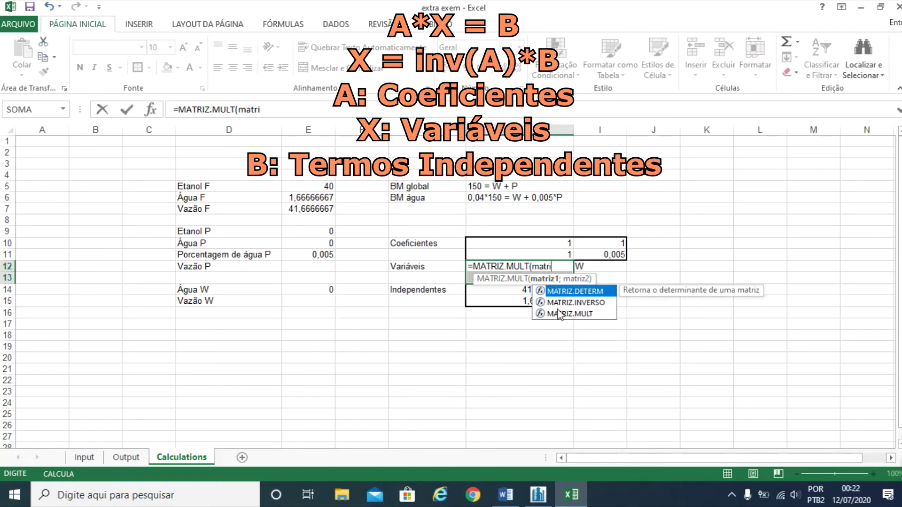
{"action": "double_click", "coordinate": [561, 302]}
{"action": "left_click_drag", "start_coordinate": [531, 252], "coordinate": [604, 252]}
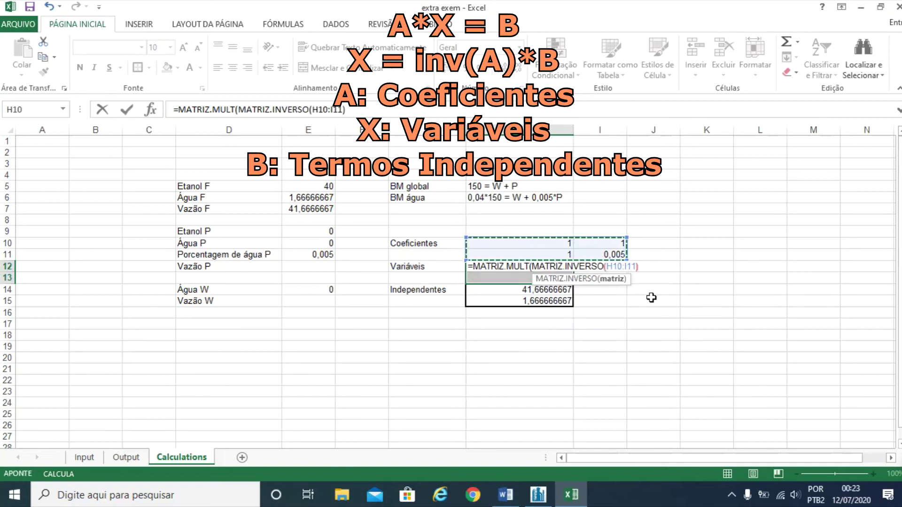
{"action": "type", "text": ");"}
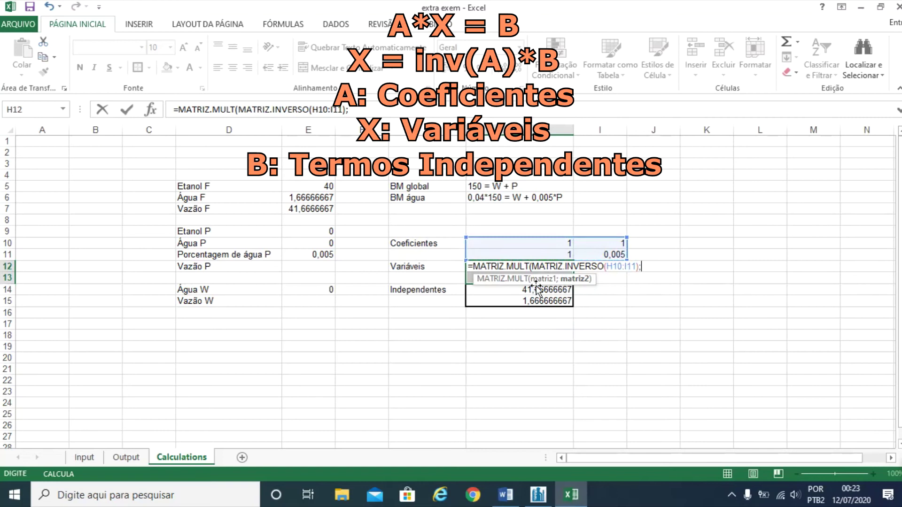
{"action": "left_click_drag", "start_coordinate": [488, 288], "coordinate": [540, 302]}
{"action": "type", "text": ")"}
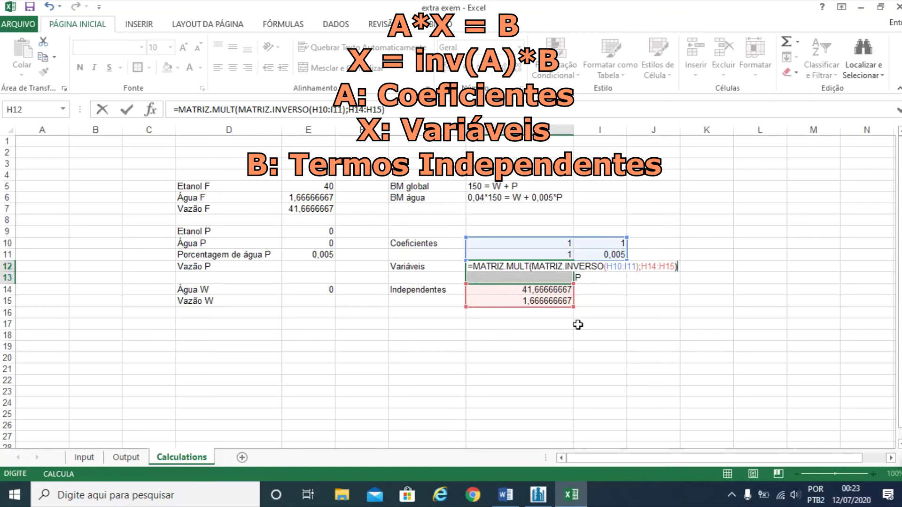
{"action": "key", "text": "ctrl+shift+Return"}
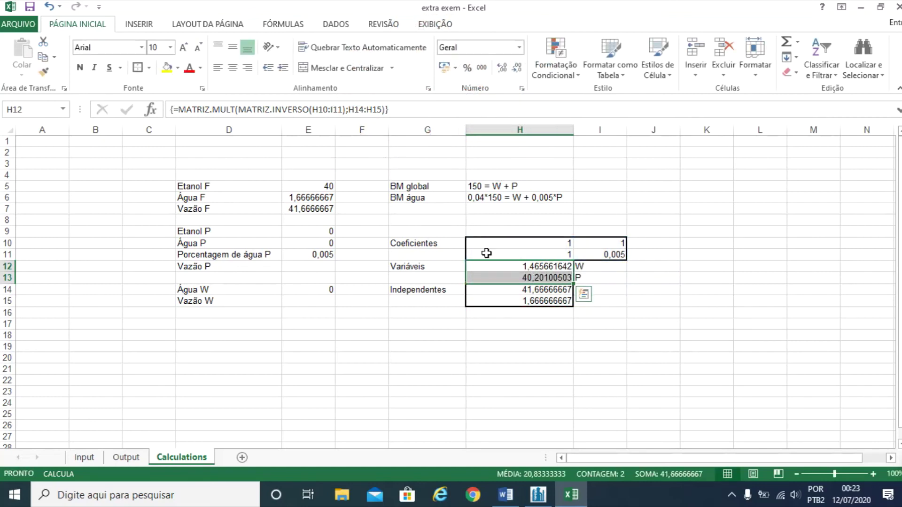
Link "Vazão P" in E12 to the solved P in H13 and "Vazão W" in E15 to the solved W in H12.
{"action": "left_click", "coordinate": [314, 268]}
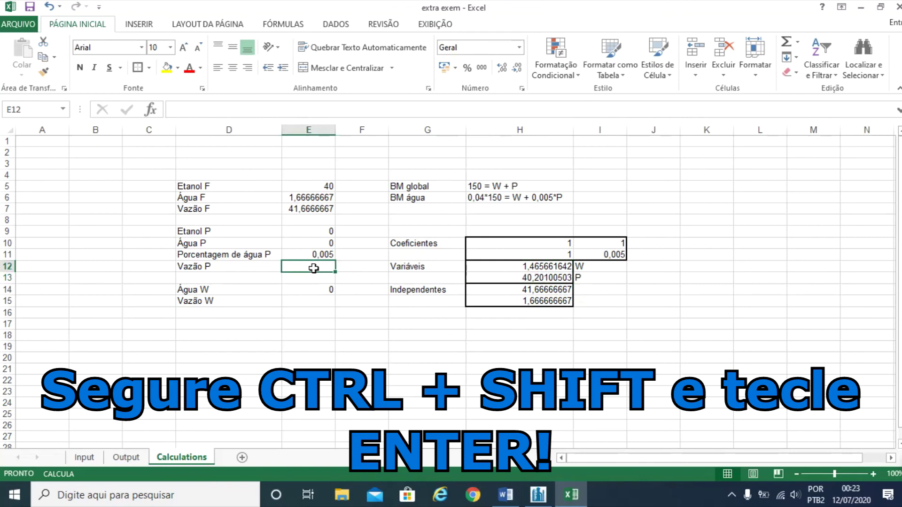
{"action": "type", "text": "="}
{"action": "left_click", "coordinate": [539, 277]}
{"action": "key", "text": "ctrl+shift+Return"}
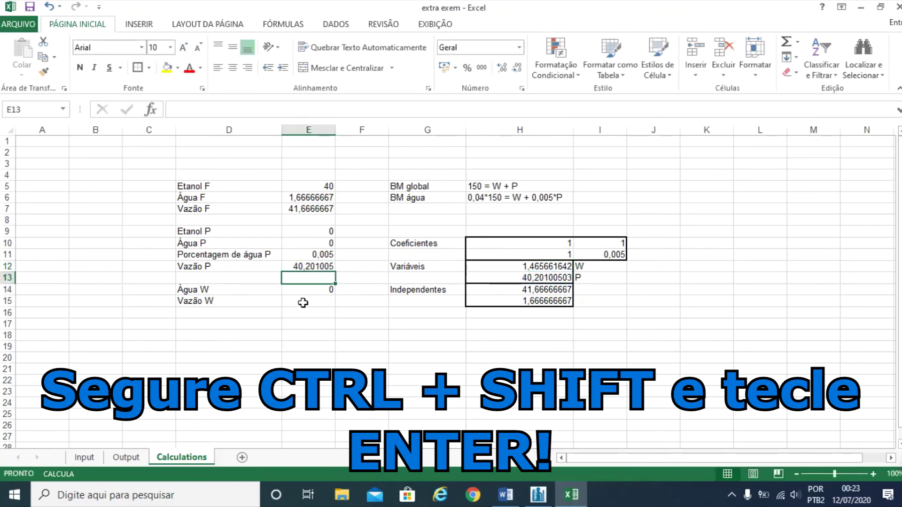
{"action": "left_click", "coordinate": [322, 301]}
{"action": "type", "text": "="}
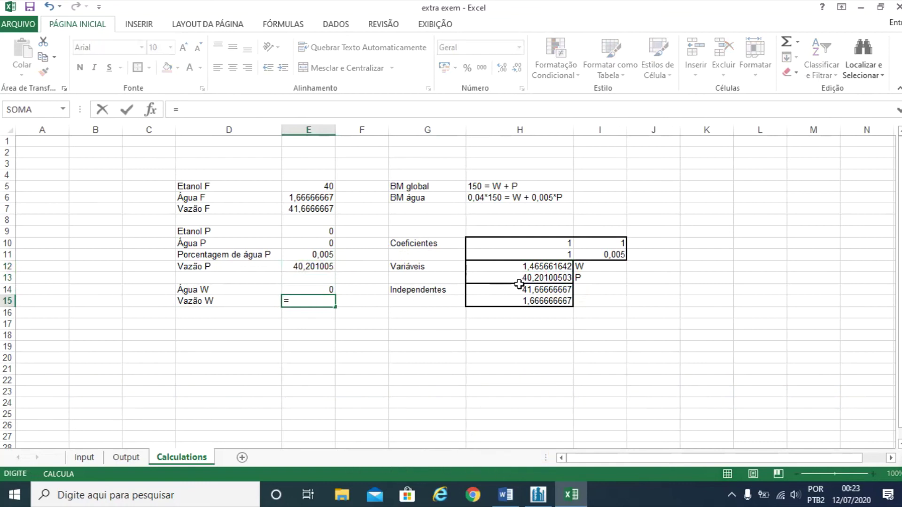
{"action": "left_click", "coordinate": [523, 269]}
{"action": "key", "text": "Return"}
Re-enter the existing formulas for Etanol P in E9 (=E12-E10) and Água P in E10 to recalculate them.
{"action": "double_click", "coordinate": [328, 230]}
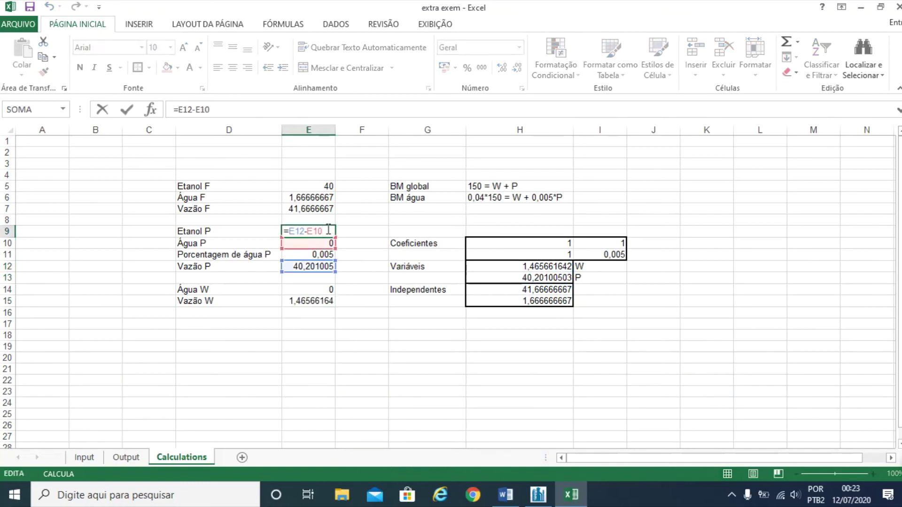
{"action": "left_click", "coordinate": [366, 233]}
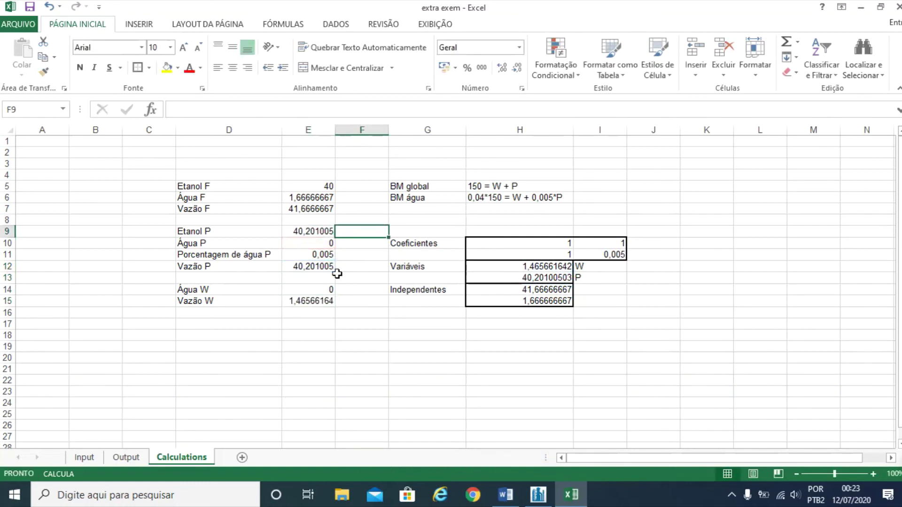
{"action": "left_click", "coordinate": [301, 230]}
{"action": "key", "text": "Down"}
{"action": "key", "text": "Down"}
{"action": "key", "text": "Down"}
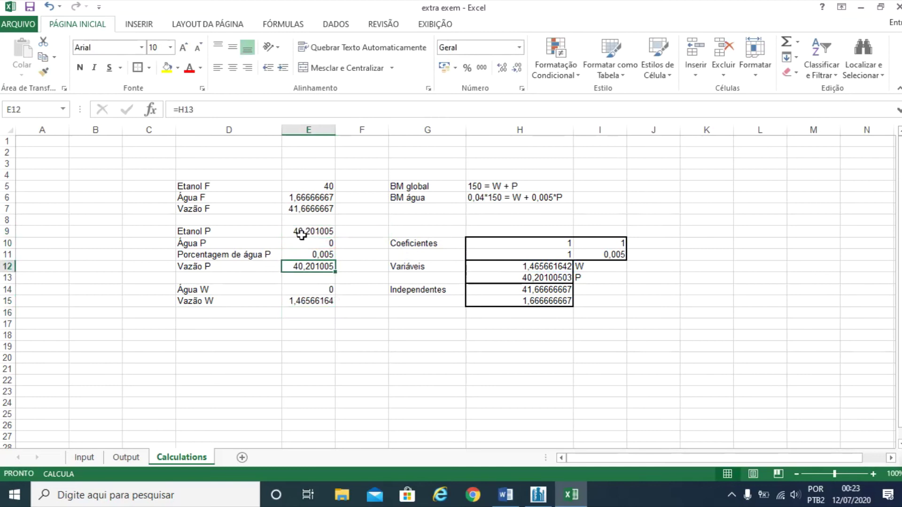
{"action": "double_click", "coordinate": [302, 243]}
{"action": "key", "text": "shift+Return"}
{"action": "left_click", "coordinate": [314, 243]}
{"action": "double_click", "coordinate": [314, 243]}
{"action": "key", "text": "Return"}
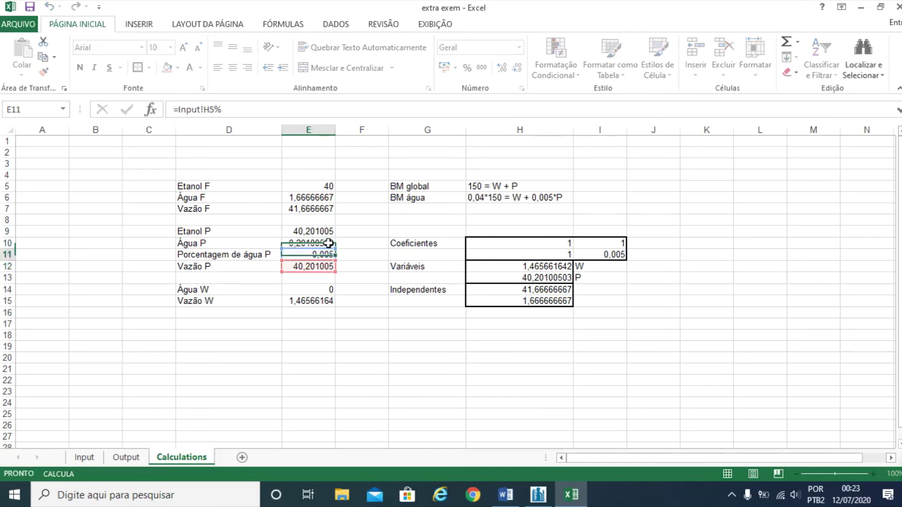
Update Água W in E14 to take the solved W flow.
{"action": "left_click", "coordinate": [325, 287]}
{"action": "type", "text": "=H12"}
{"action": "key", "text": "Return"}
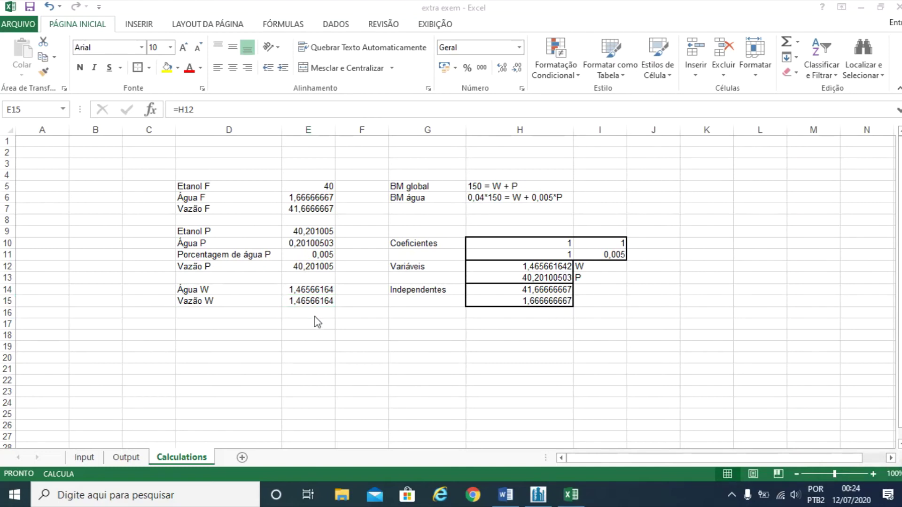
Examine the Input sheet references behind stream W's temperature in B6 and pressure in B7 of the Output sheet.
{"action": "left_click", "coordinate": [117, 458]}
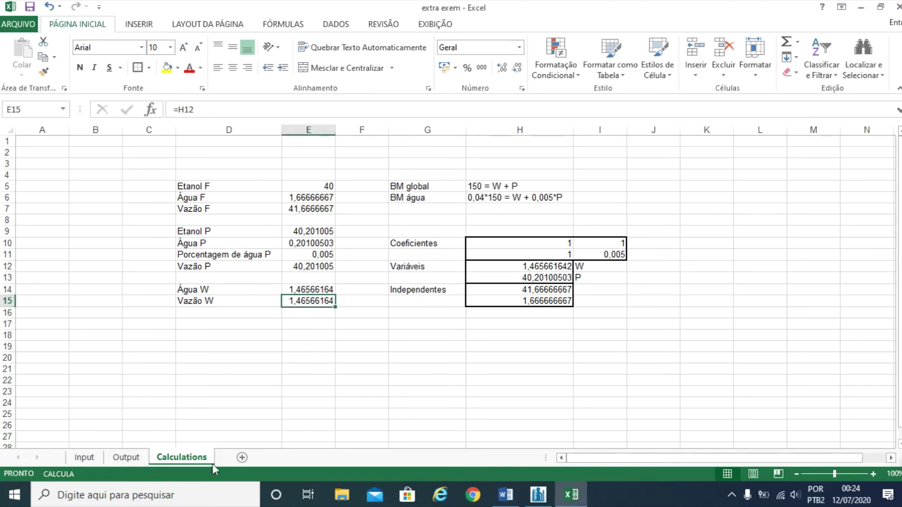
{"action": "left_click", "coordinate": [125, 458]}
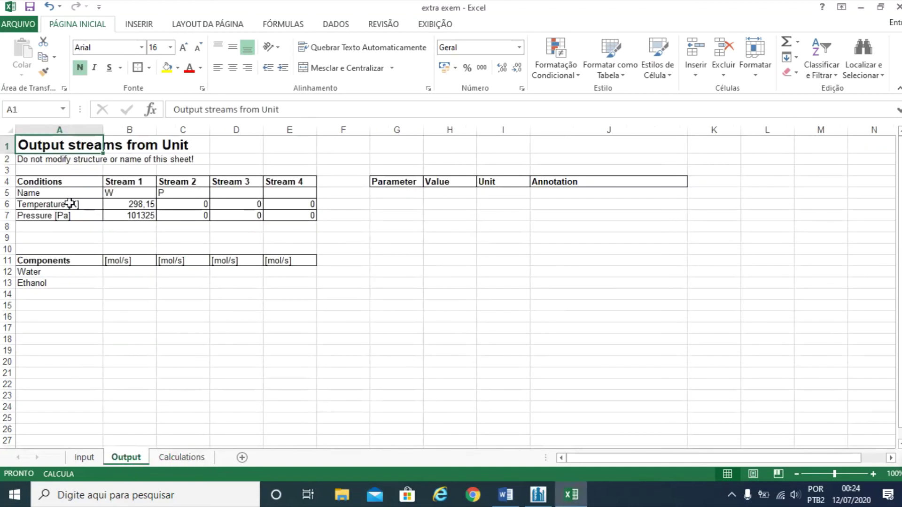
{"action": "double_click", "coordinate": [126, 204]}
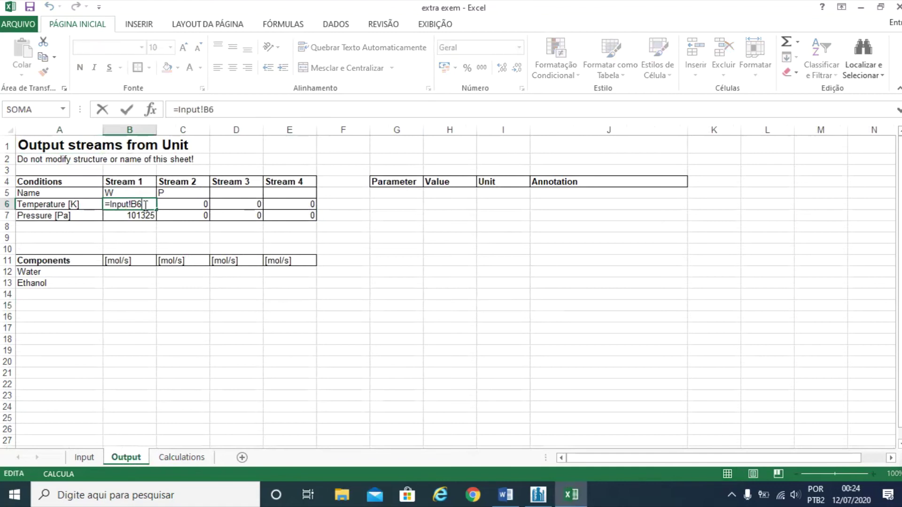
{"action": "left_click", "coordinate": [85, 458]}
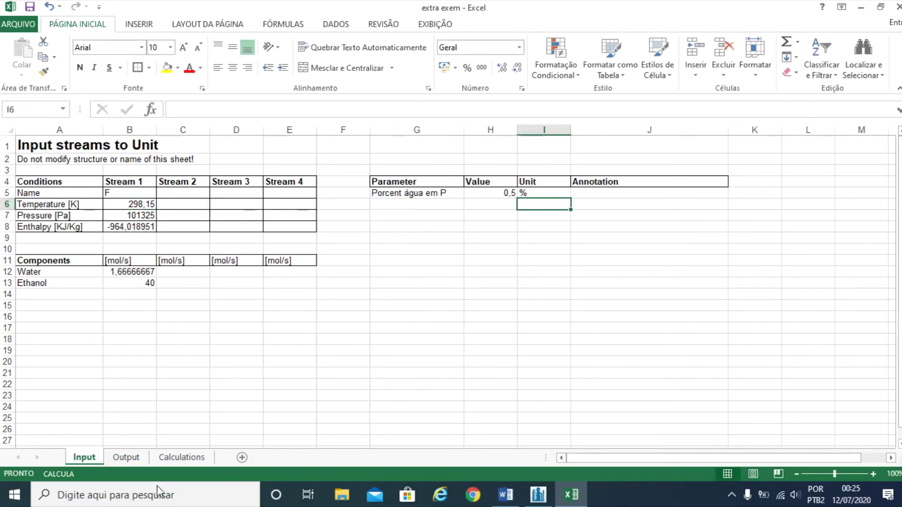
{"action": "left_click", "coordinate": [126, 457]}
{"action": "left_click", "coordinate": [185, 208]}
{"action": "double_click", "coordinate": [135, 204]}
{"action": "double_click", "coordinate": [135, 215]}
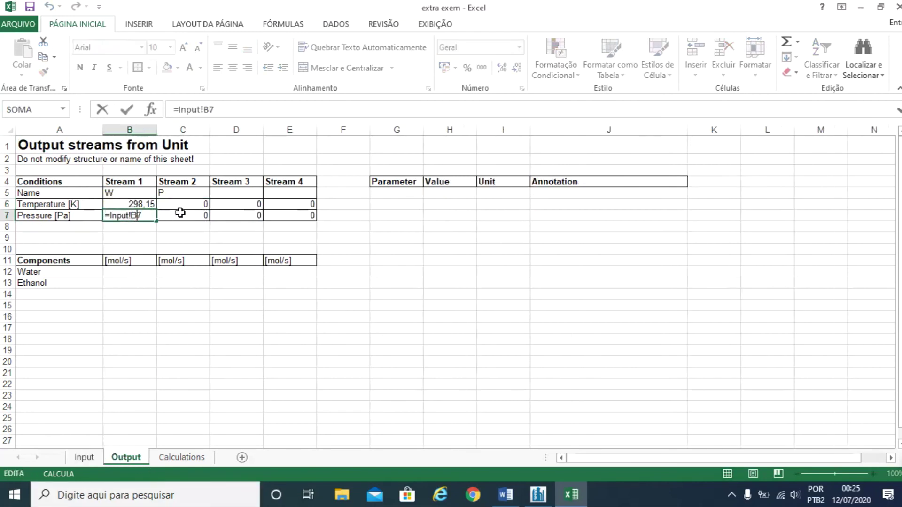
Link stream P's temperature in C6 of the Output sheet to the feed temperature with =Input!B6.
{"action": "left_click", "coordinate": [192, 205]}
{"action": "double_click", "coordinate": [192, 205]}
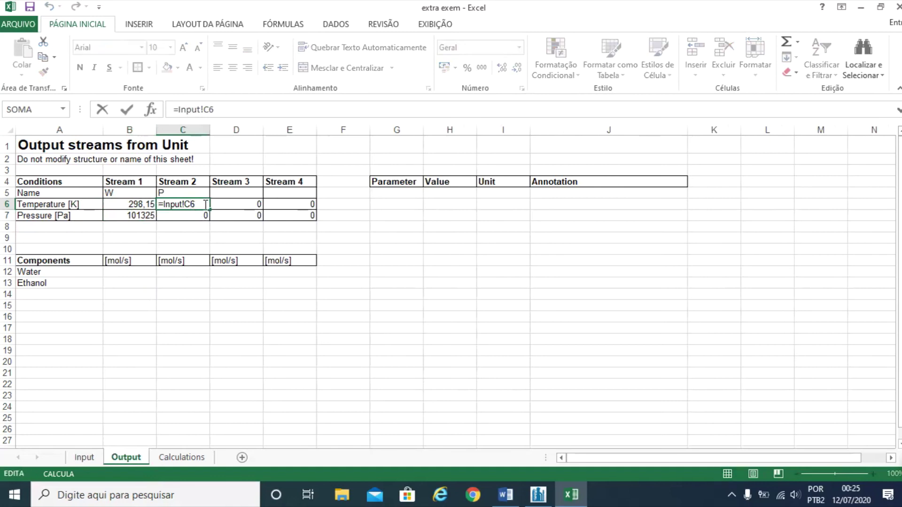
{"action": "key", "text": "BackSpace"}
{"action": "key", "text": "BackSpace"}
{"action": "key", "text": "BackSpace"}
{"action": "key", "text": "BackSpace"}
{"action": "key", "text": "BackSpace"}
{"action": "key", "text": "BackSpace"}
{"action": "key", "text": "BackSpace"}
{"action": "key", "text": "BackSpace"}
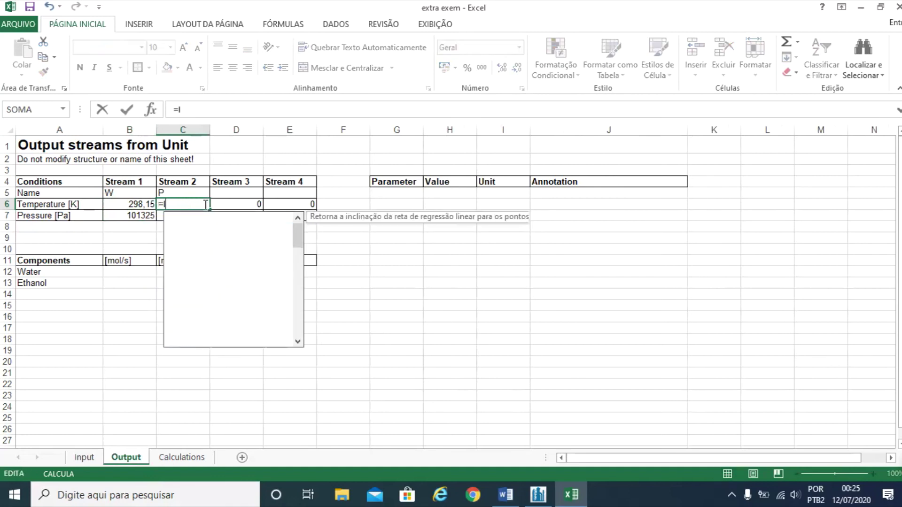
{"action": "left_click", "coordinate": [87, 457]}
{"action": "left_click", "coordinate": [145, 203]}
{"action": "key", "text": "Return"}
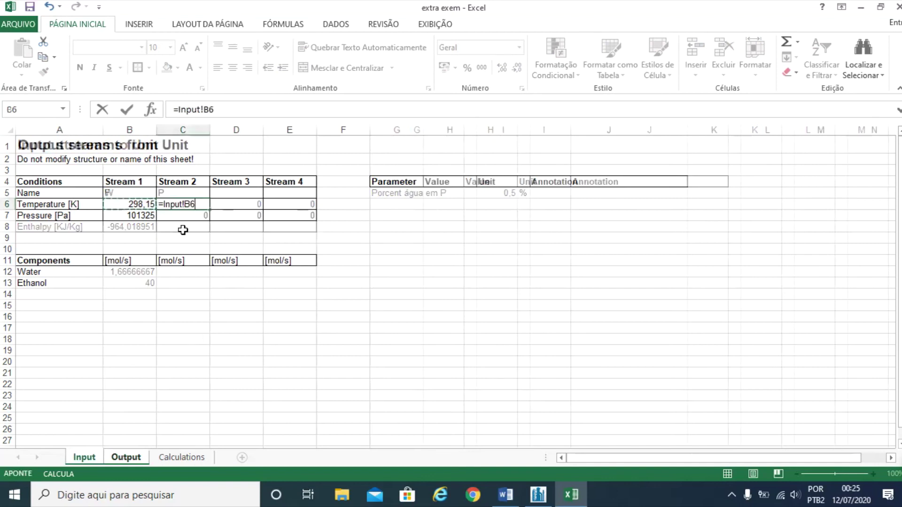
Link stream P's pressure in C7 to the feed pressure with =Input!B7.
{"action": "type", "text": "="}
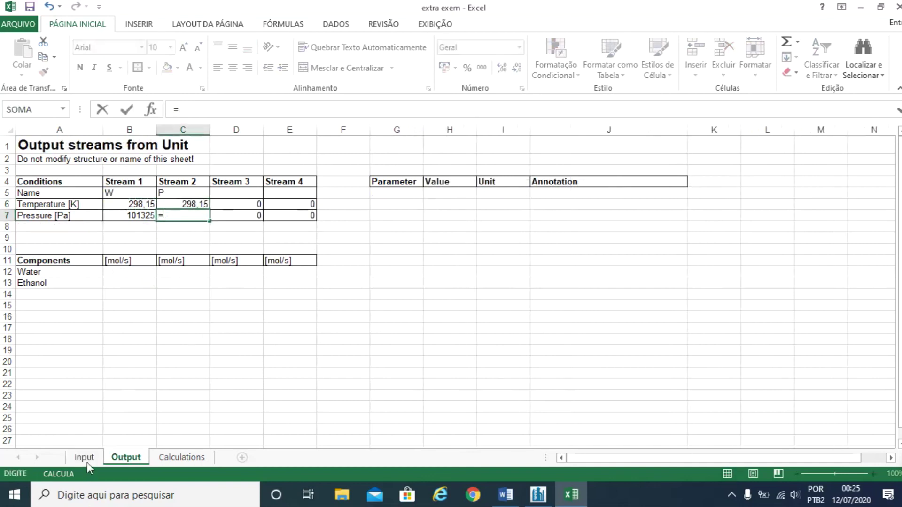
{"action": "left_click", "coordinate": [86, 457]}
{"action": "left_click", "coordinate": [143, 216]}
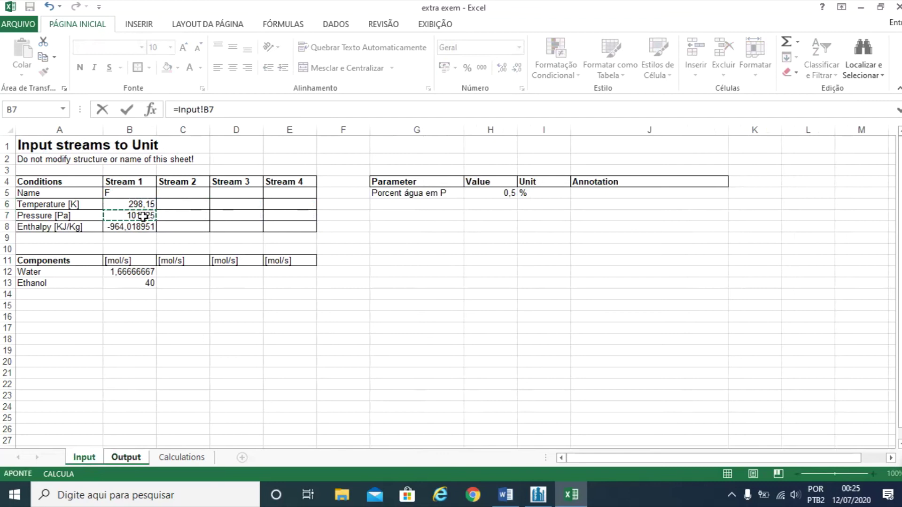
{"action": "key", "text": "Return"}
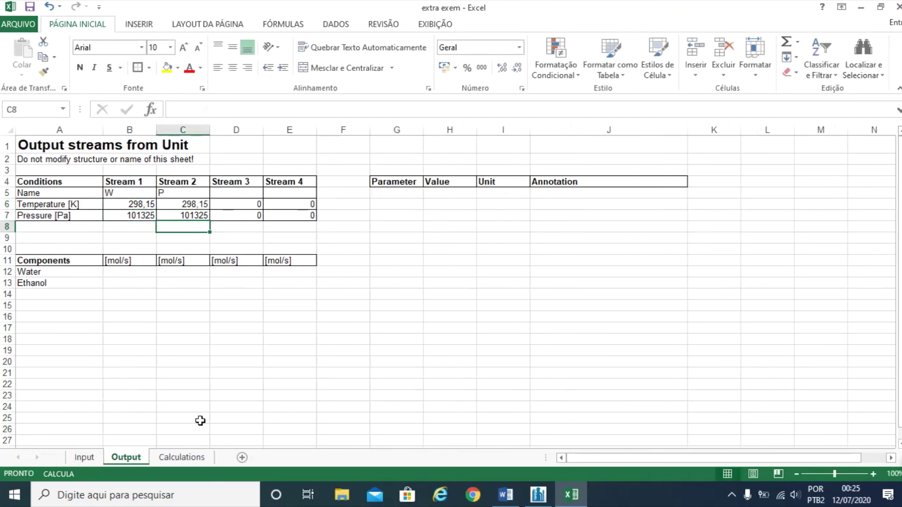
Fill stream W's components on the Output sheet: water in B12 as =Calculations!E14 and ethanol in B13 as 0.
{"action": "left_click", "coordinate": [136, 274]}
{"action": "type", "text": "="}
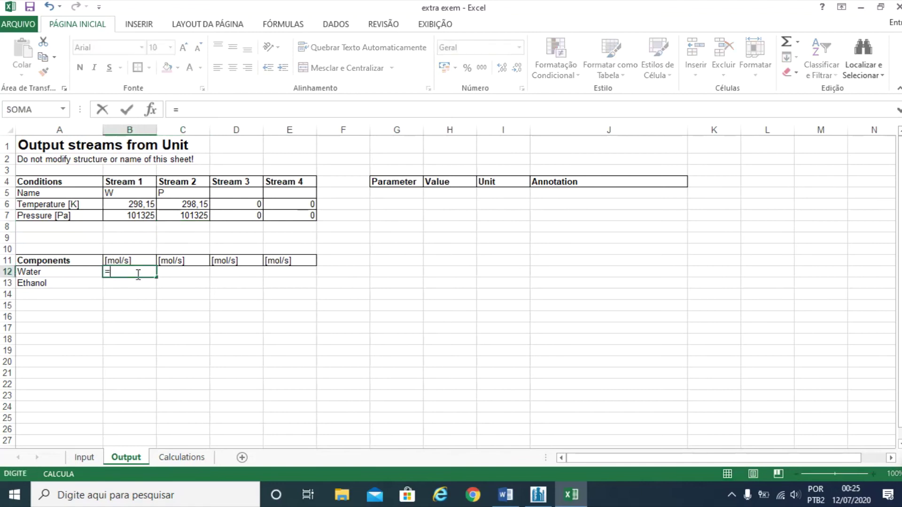
{"action": "left_click", "coordinate": [182, 457]}
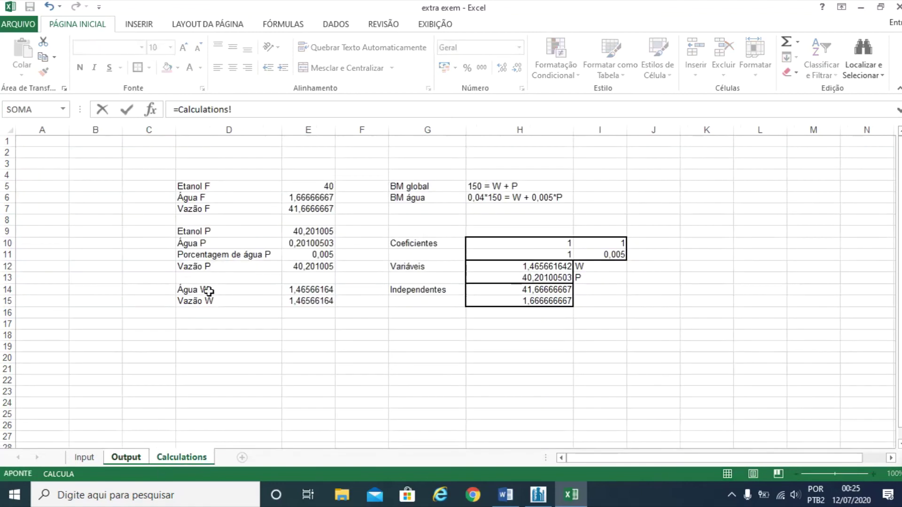
{"action": "left_click", "coordinate": [303, 289]}
{"action": "key", "text": "Return"}
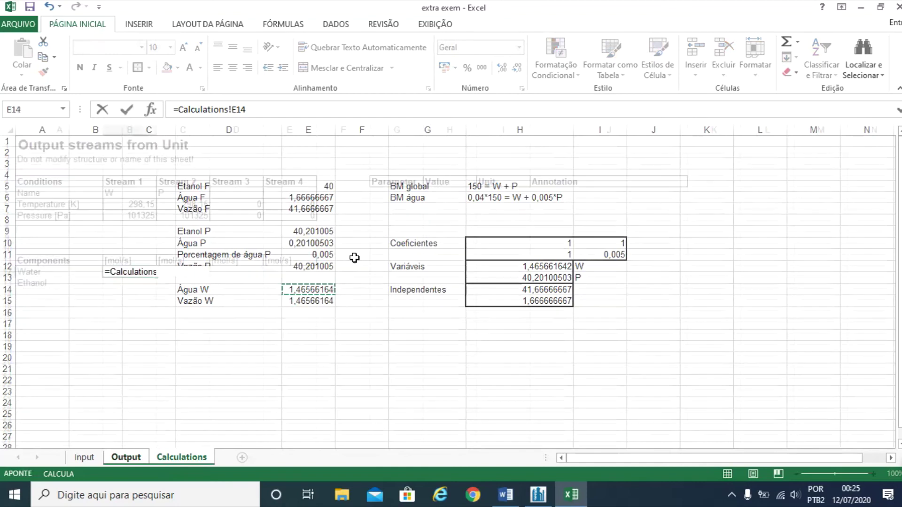
{"action": "type", "text": "0"}
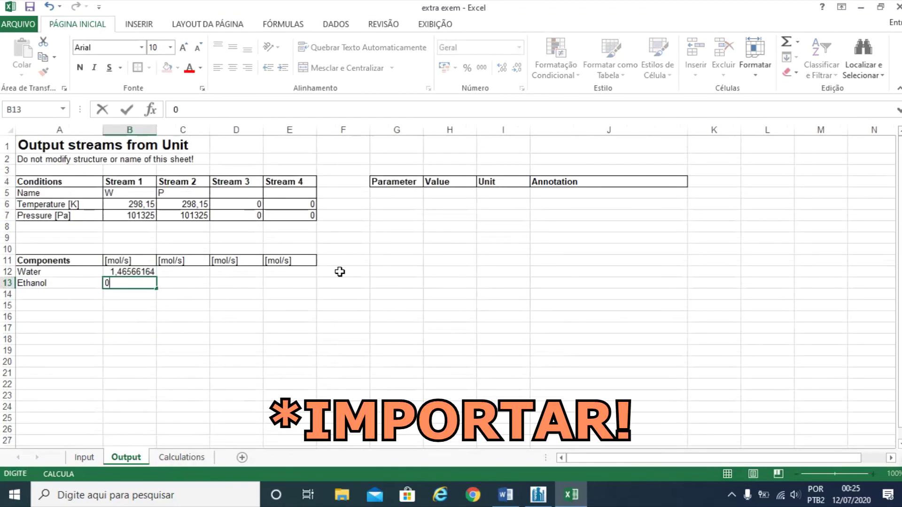
{"action": "key", "text": "Return"}
Fill stream P's components on the Output sheet: water in C12 as =Calculations!E10 and ethanol in C13 as =Calculations!E9.
{"action": "left_click", "coordinate": [195, 271]}
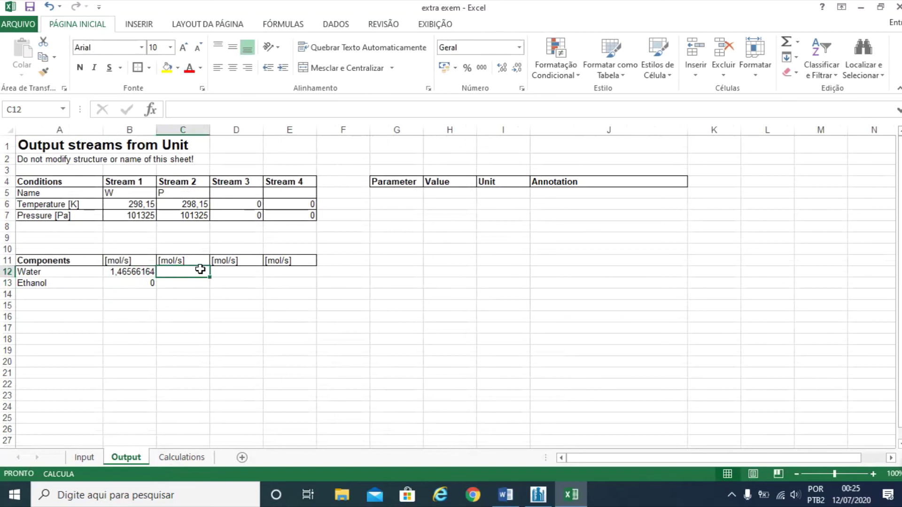
{"action": "type", "text": "="}
{"action": "left_click", "coordinate": [182, 457]}
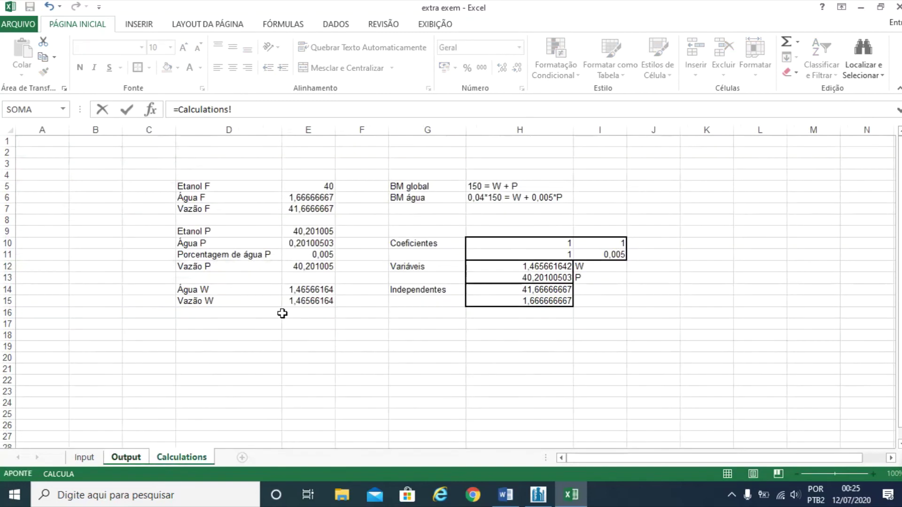
{"action": "left_click", "coordinate": [306, 243]}
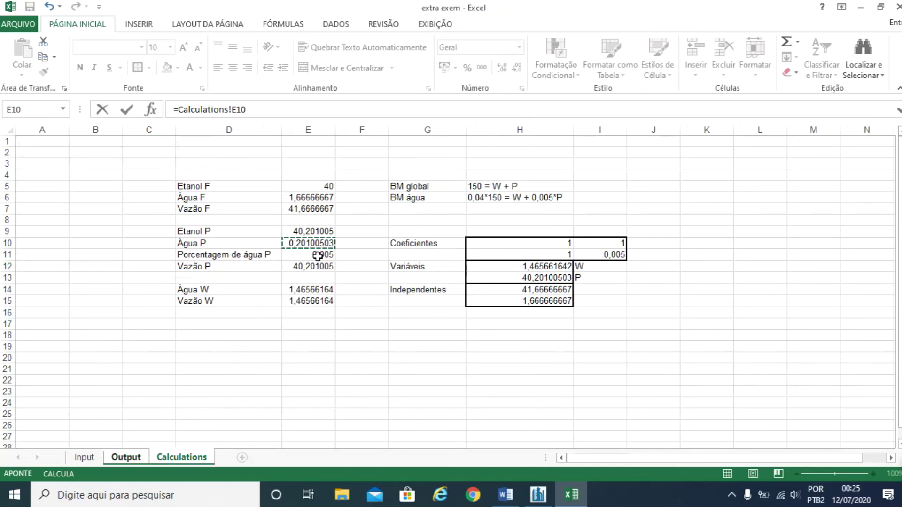
{"action": "key", "text": "Return"}
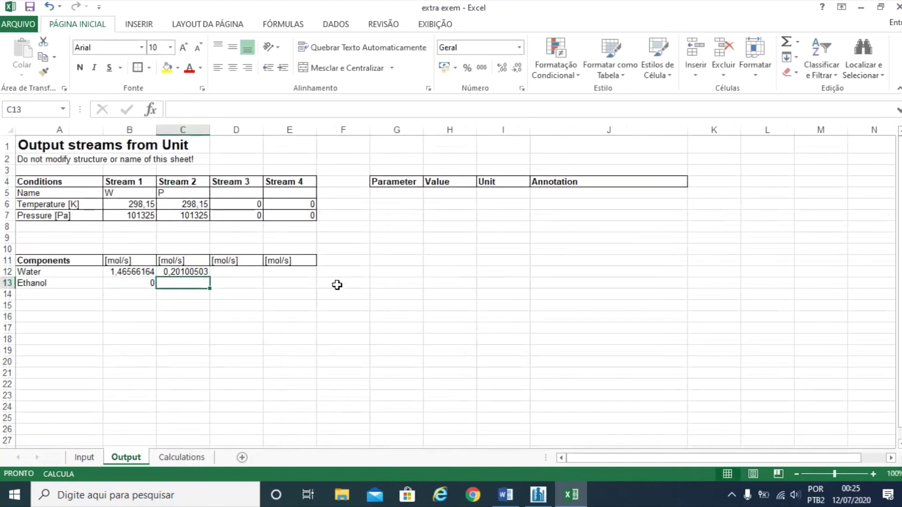
{"action": "type", "text": "="}
{"action": "left_click", "coordinate": [182, 457]}
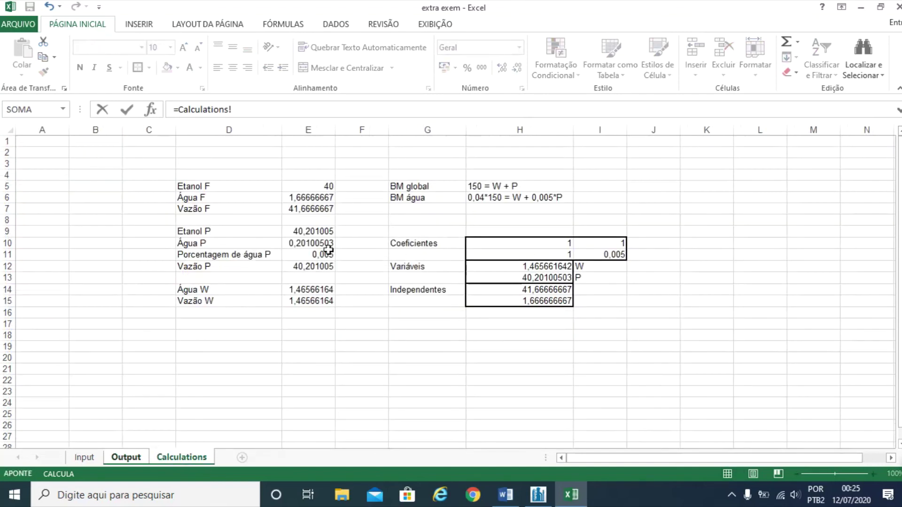
{"action": "left_click", "coordinate": [303, 232]}
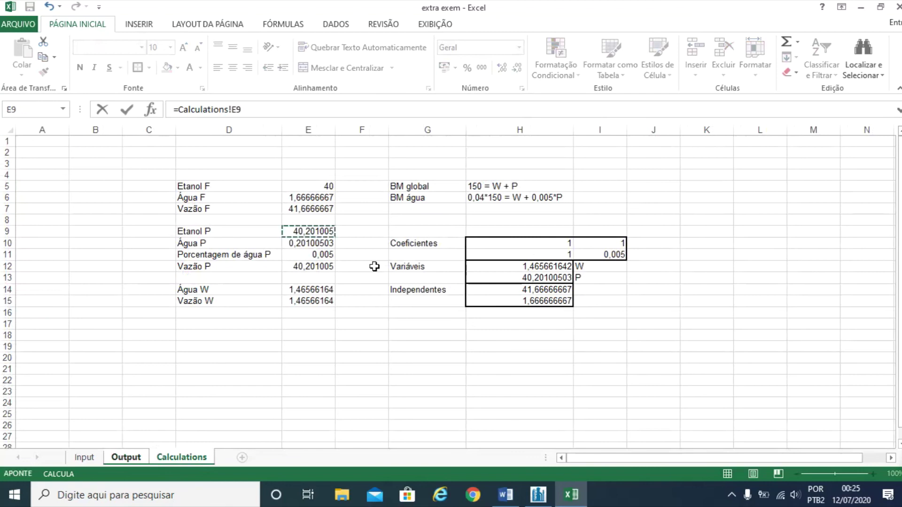
{"action": "key", "text": "Return"}
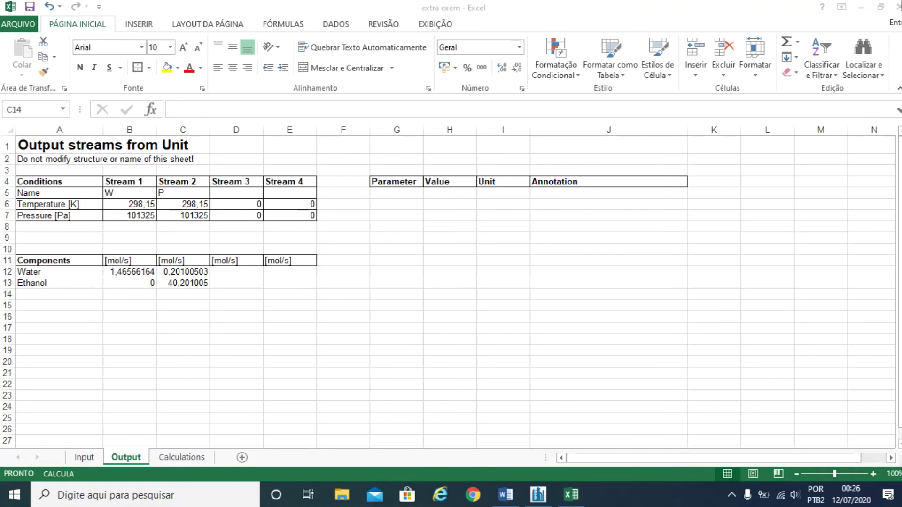
Save and close the workbook extra exem.xlsx, and solve the flowsheet back in DWSIM.
{"action": "left_click", "coordinate": [898, 7]}
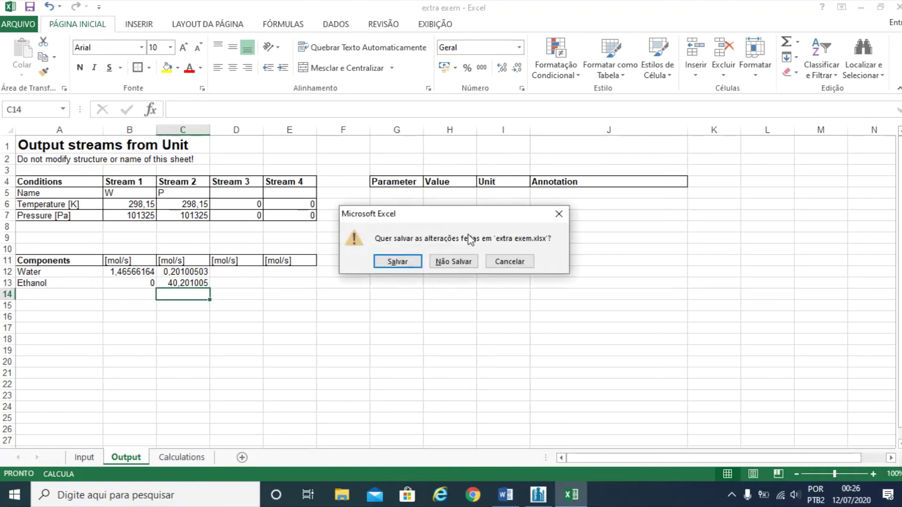
{"action": "left_click", "coordinate": [397, 263]}
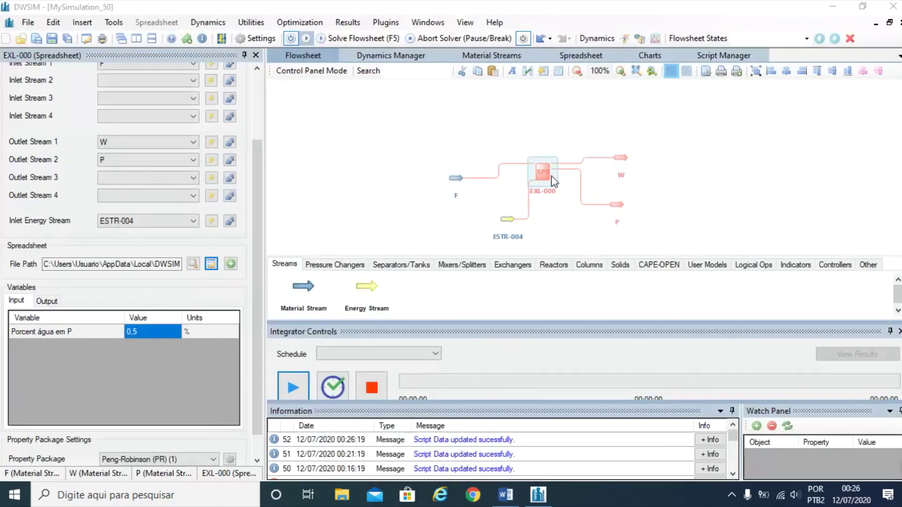
{"action": "left_click", "coordinate": [330, 38]}
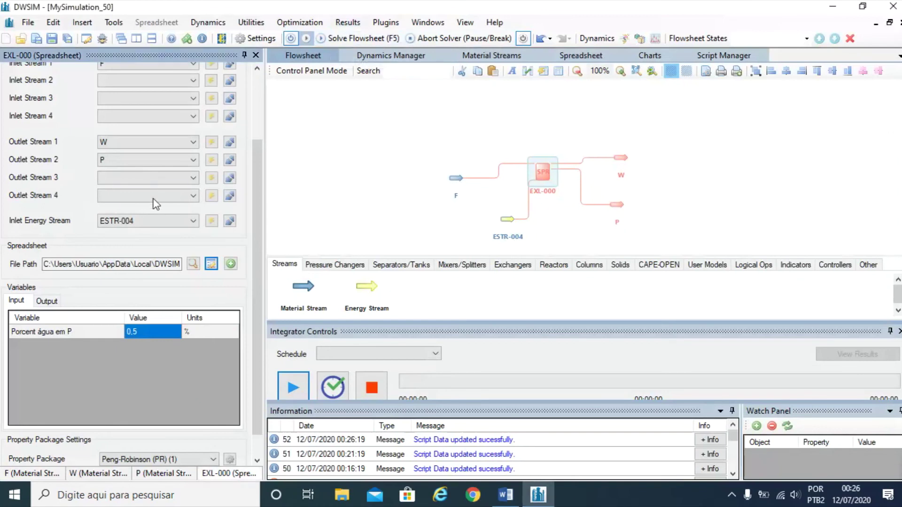
{"action": "left_click", "coordinate": [323, 40]}
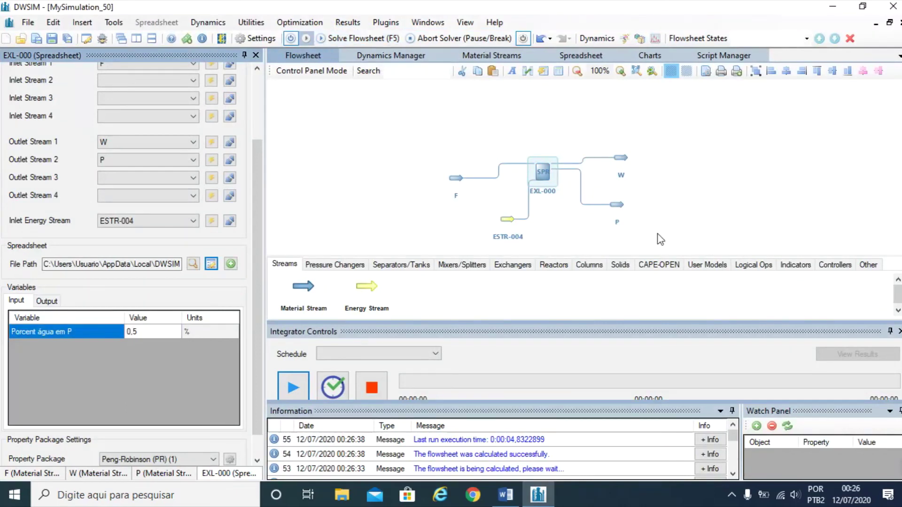
Check the compound mole fractions of outlet streams W and P, and return to the EXL-000 spreadsheet block's properties.
{"action": "left_click", "coordinate": [620, 158]}
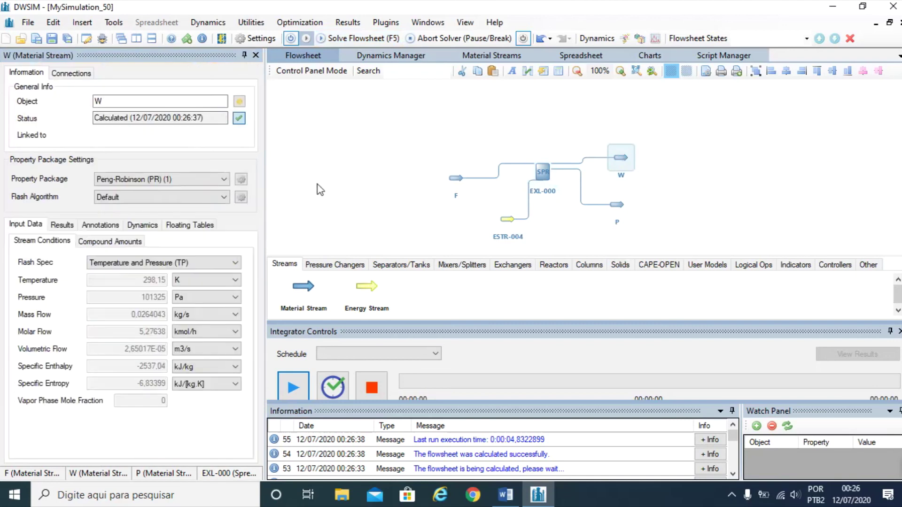
{"action": "left_click", "coordinate": [109, 240]}
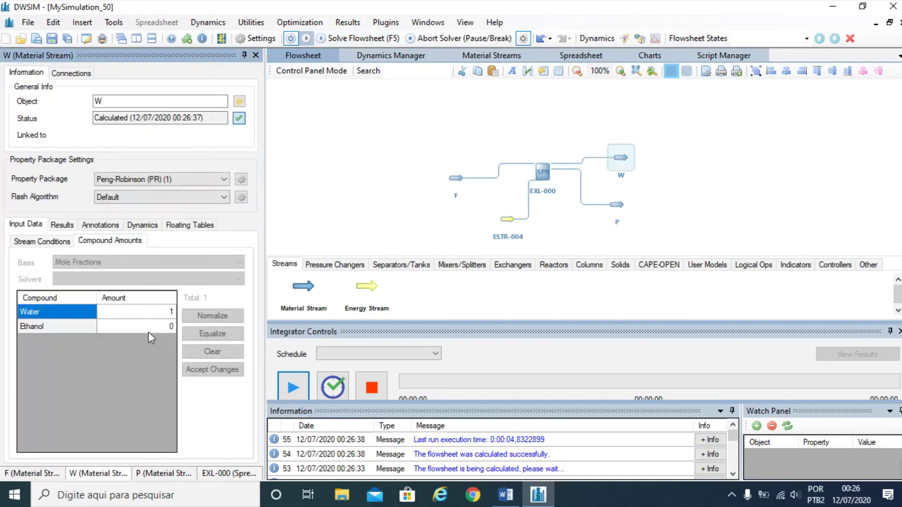
{"action": "left_click", "coordinate": [608, 205]}
{"action": "left_click", "coordinate": [110, 241]}
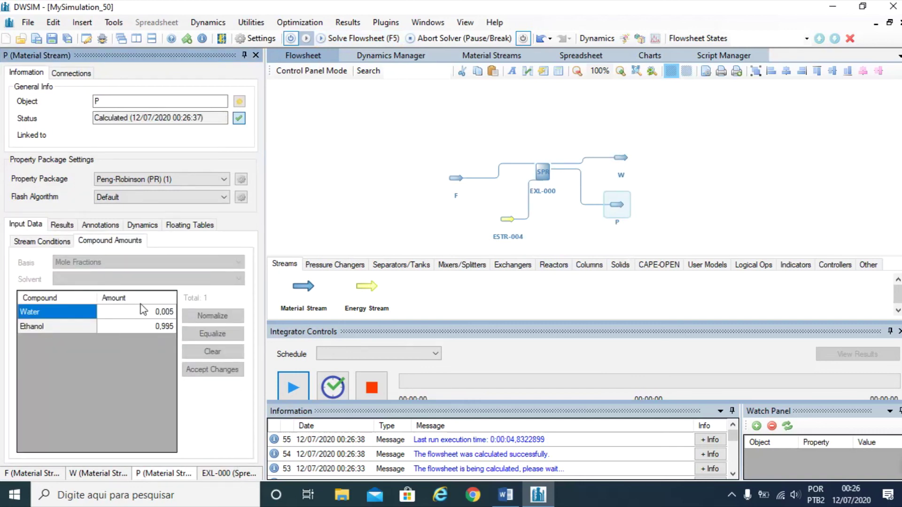
{"action": "left_click", "coordinate": [542, 176]}
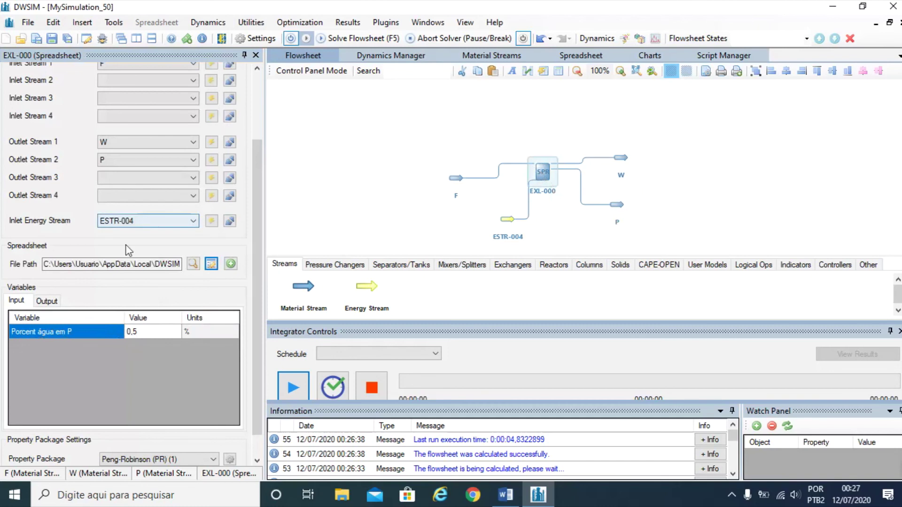
Set the spreadsheet block's input variable Porcent água em P to 0,1 % and re-solve the flowsheet to check stream P's compound mole fractions.
{"action": "left_click", "coordinate": [147, 331]}
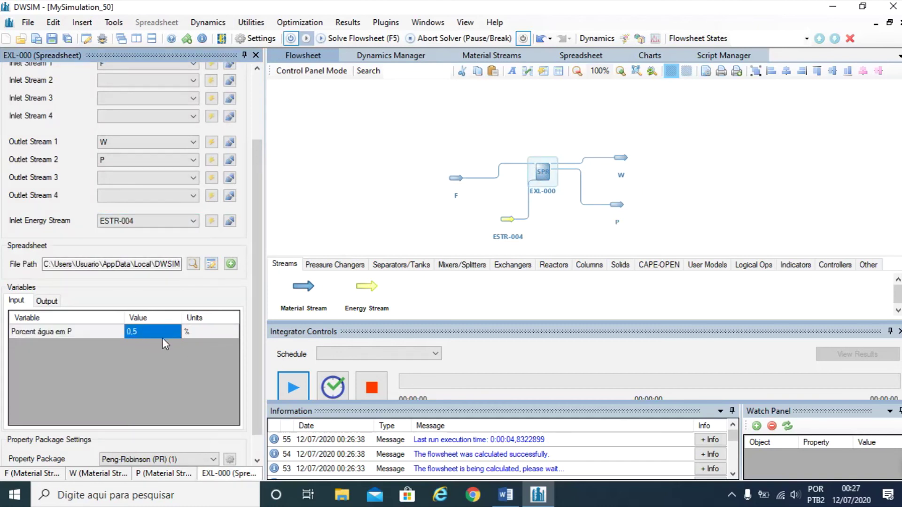
{"action": "type", "text": "0,1"}
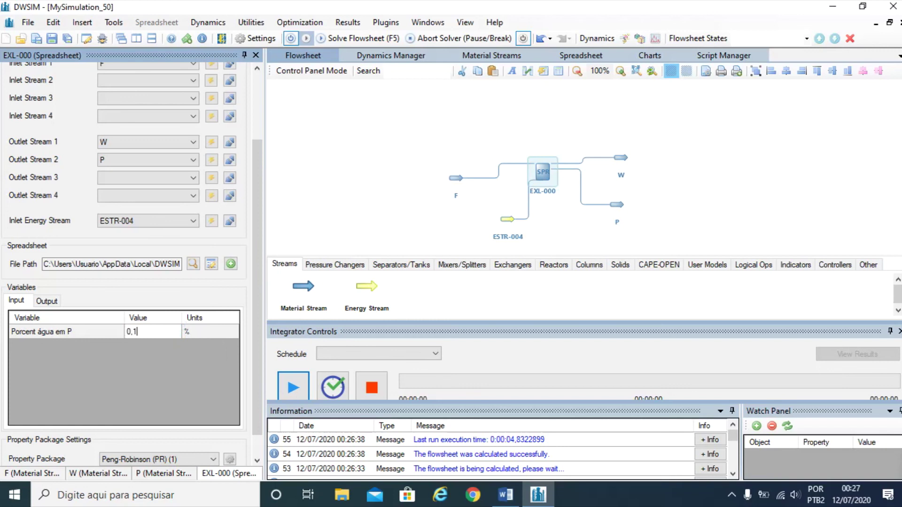
{"action": "key", "text": "Return"}
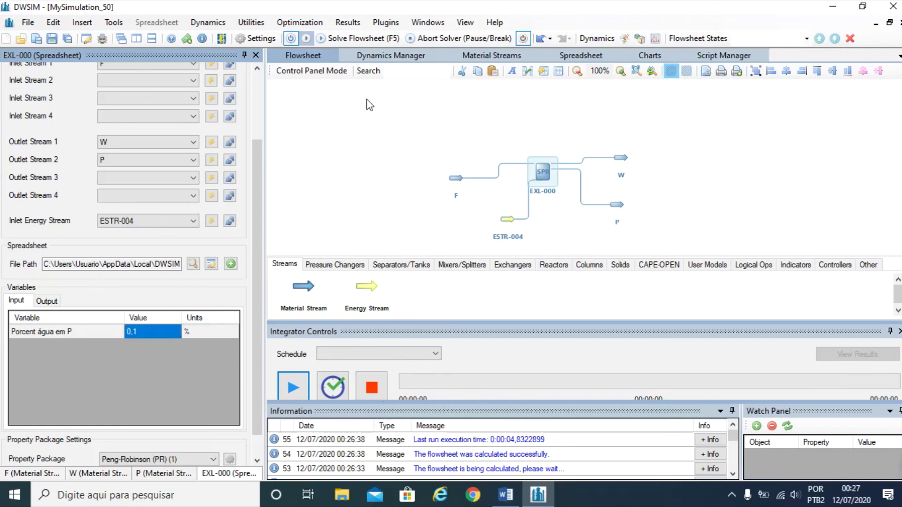
{"action": "left_click", "coordinate": [357, 38]}
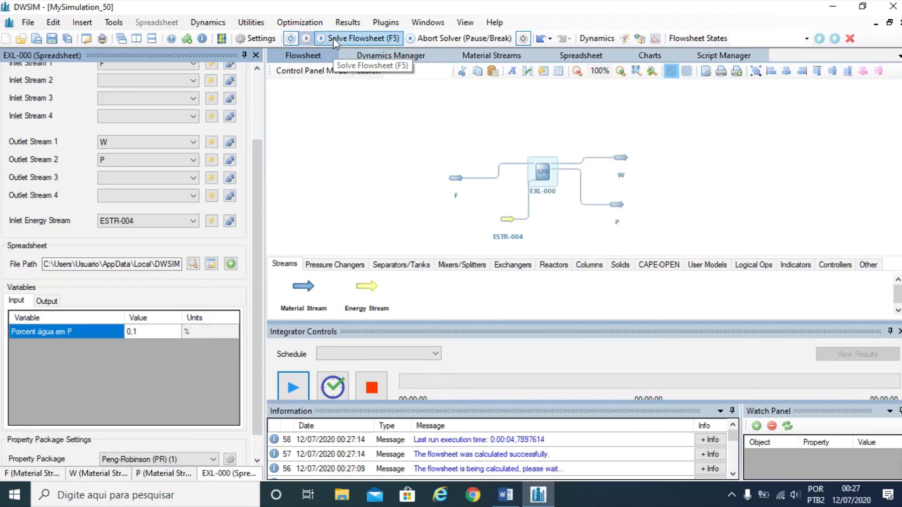
{"action": "left_click", "coordinate": [616, 204]}
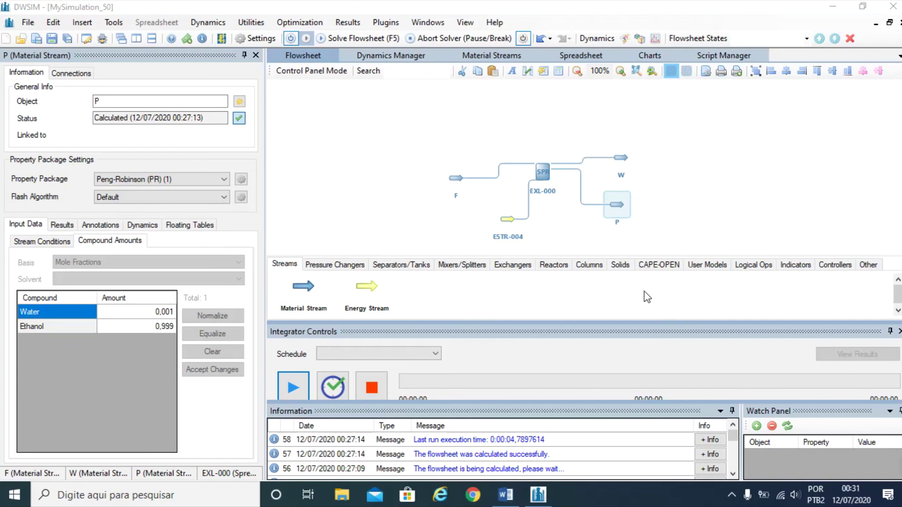
{"action": "left_click", "coordinate": [706, 264]}
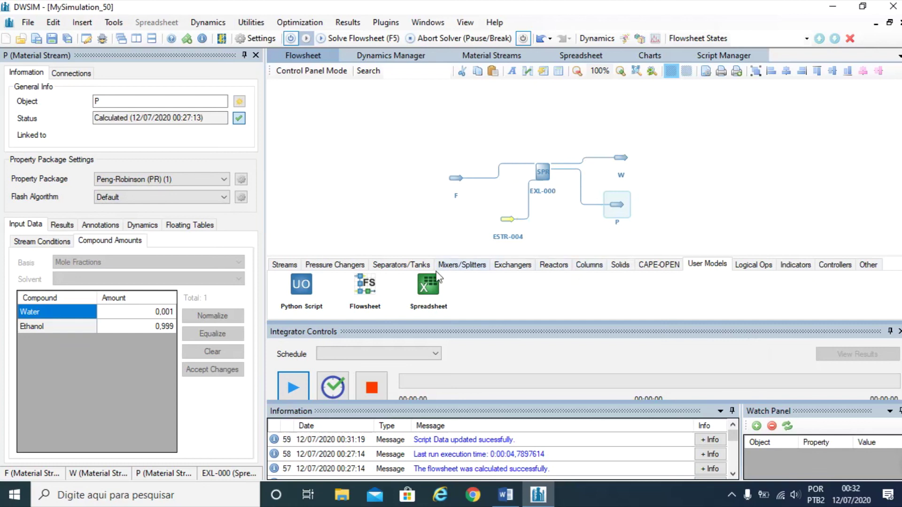
{"action": "left_click", "coordinate": [659, 265]}
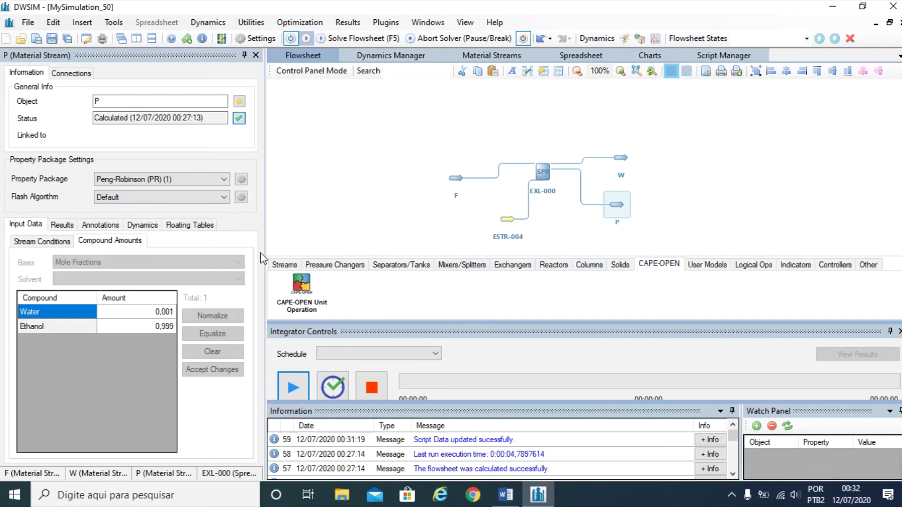